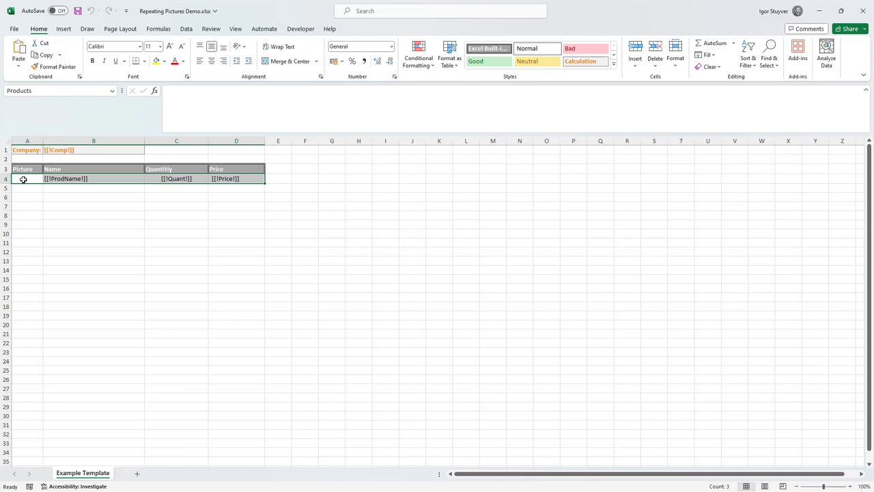
Select the product row A4:D4 in the template to examine its merge fields and its Products range name
{"action": "left_click", "coordinate": [23, 179]}
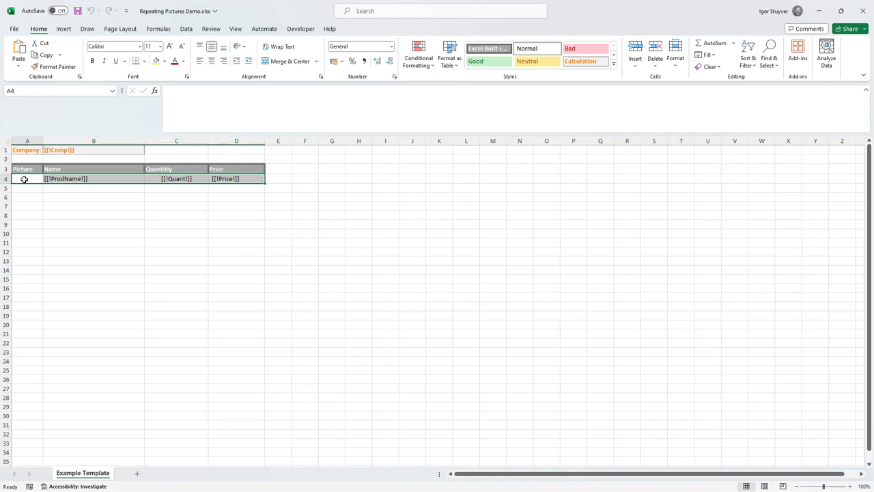
{"action": "left_click", "coordinate": [60, 177]}
{"action": "left_click_drag", "start_coordinate": [60, 176], "coordinate": [225, 179]}
{"action": "left_click_drag", "start_coordinate": [17, 178], "coordinate": [237, 178]}
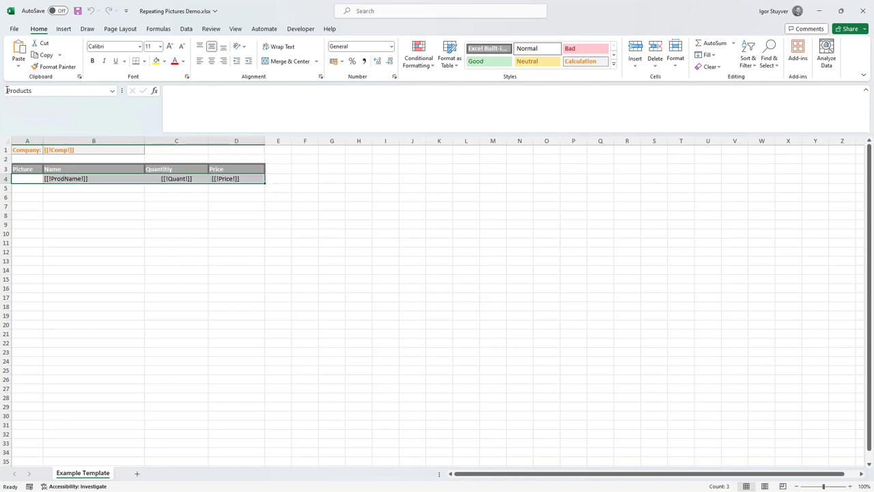
{"action": "mouse_move", "coordinate": [226, 177]}
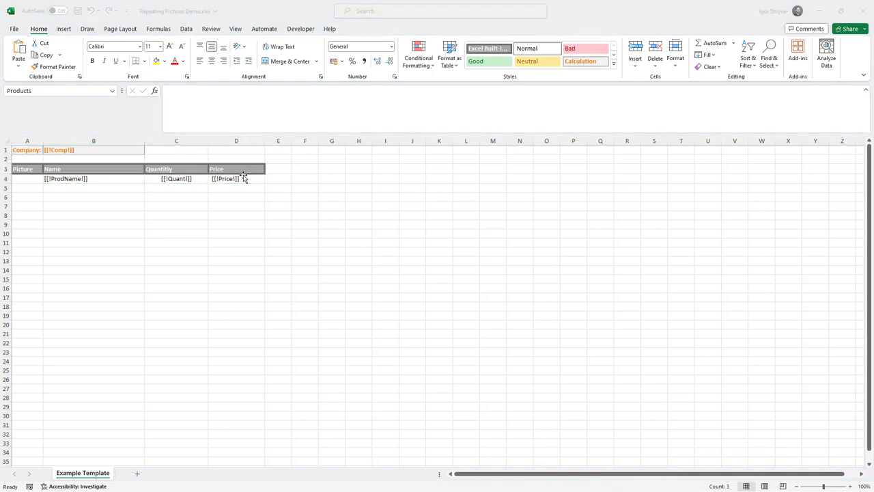
Switch to the browser and examine the SOQL query of the Solar - Opportunity data source attached to the Image Repeater config
{"action": "key", "text": "alt+Tab"}
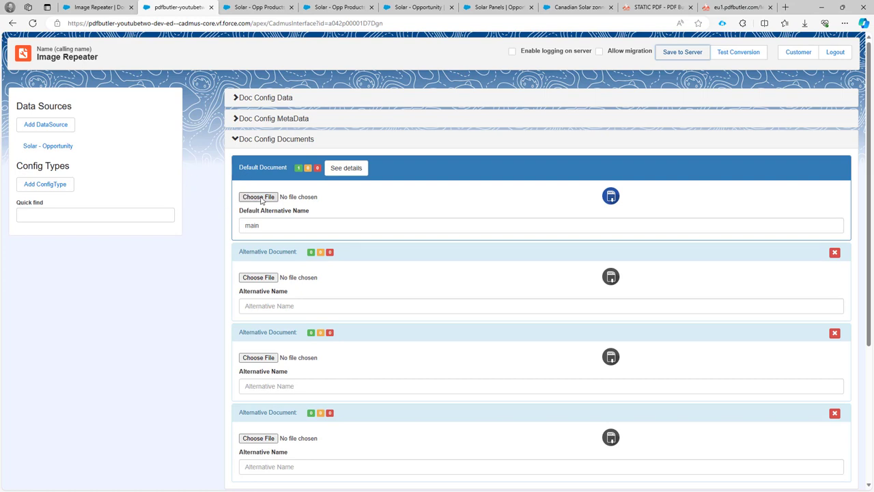
{"action": "left_click", "coordinate": [59, 148]}
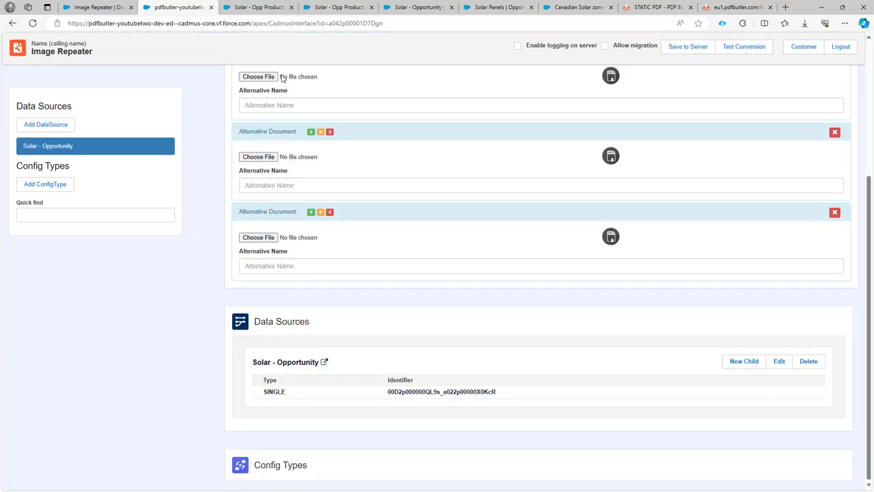
{"action": "left_click", "coordinate": [424, 8]}
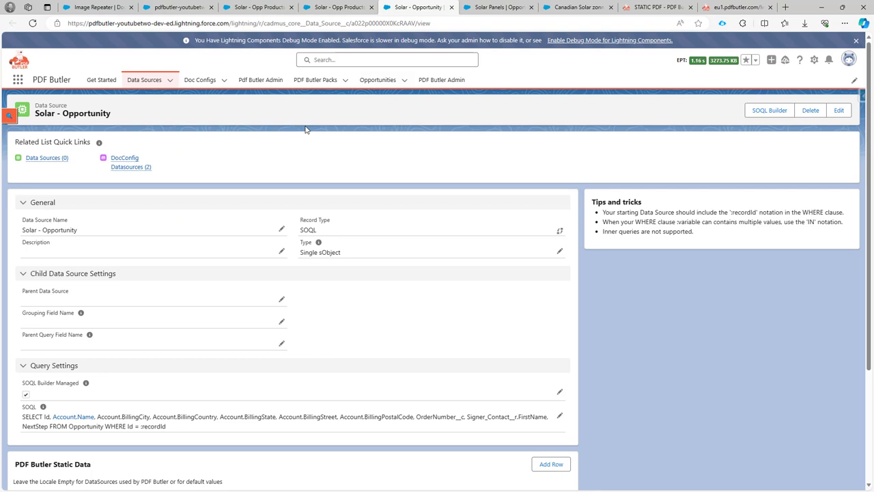
{"action": "left_click_drag", "start_coordinate": [20, 417], "coordinate": [153, 417]}
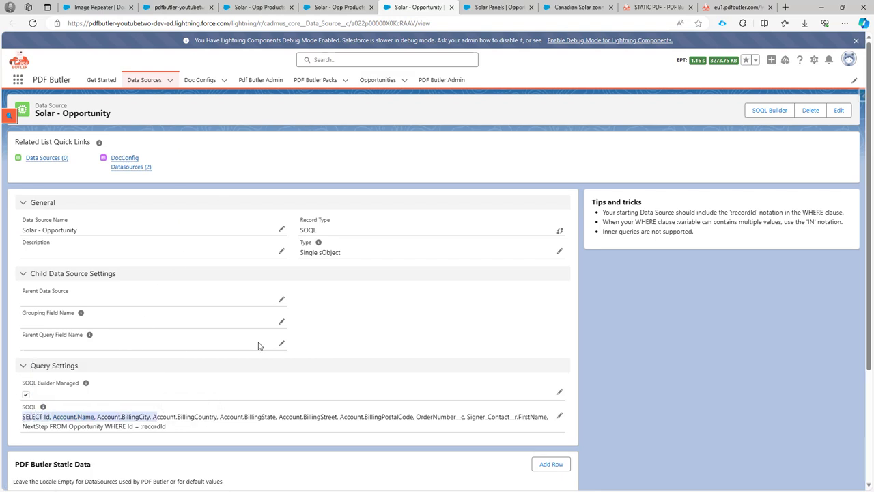
Review the selected fields and where clause of the Solar - Opportunity query in the SOQL Builder, and close it without saving
{"action": "left_click", "coordinate": [758, 111]}
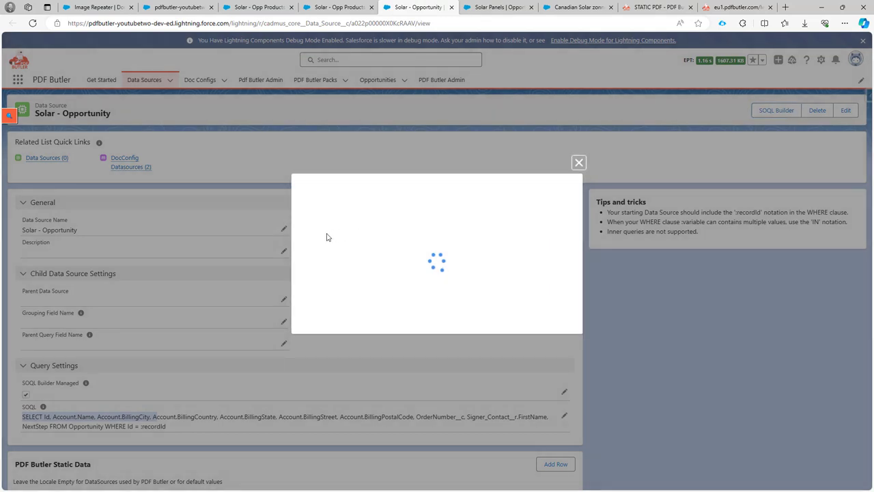
{"action": "left_click", "coordinate": [335, 71]}
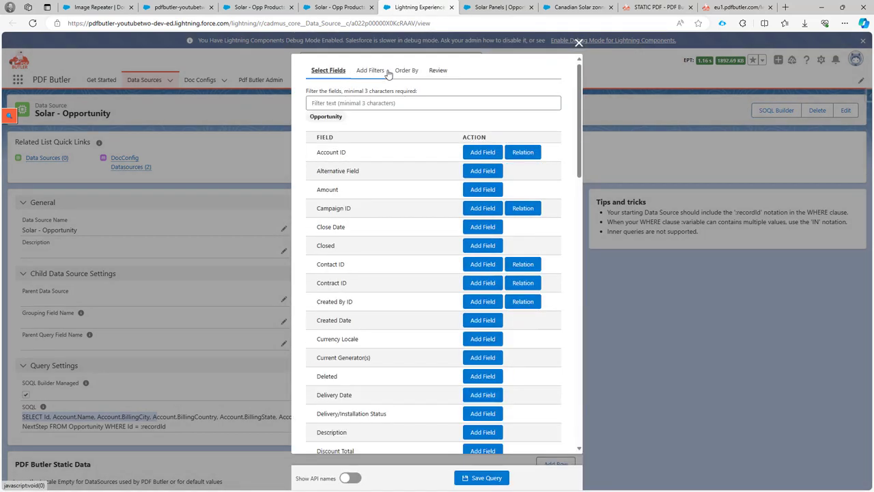
{"action": "left_click", "coordinate": [437, 71]}
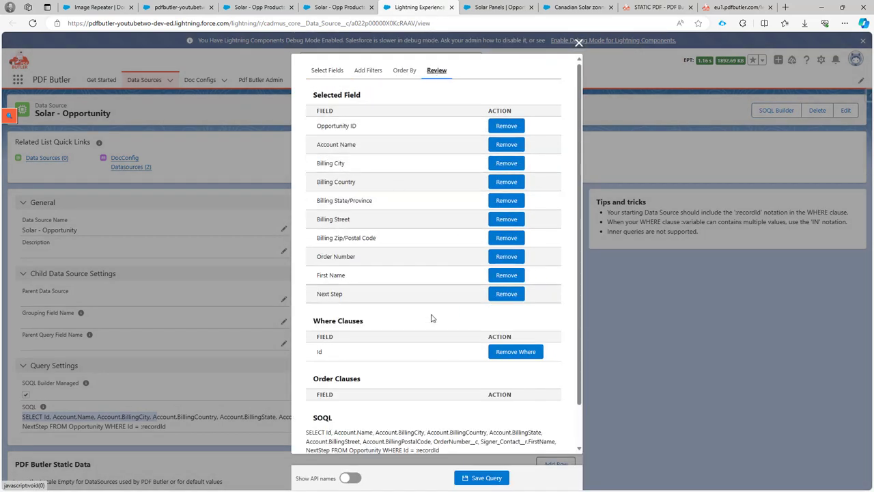
{"action": "left_click", "coordinate": [577, 43]}
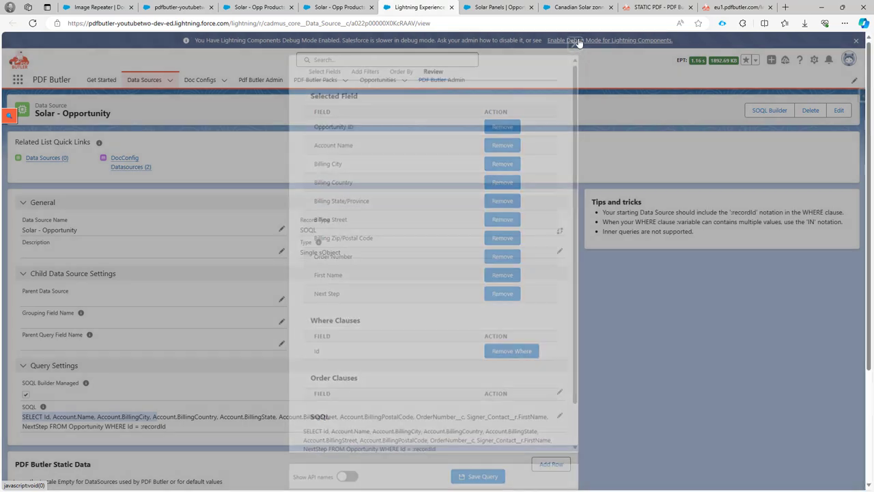
Examine the products on the Solar Panels opportunity and the Canadian Solar zonnepanelen product record with its attached files
{"action": "left_click", "coordinate": [570, 8]}
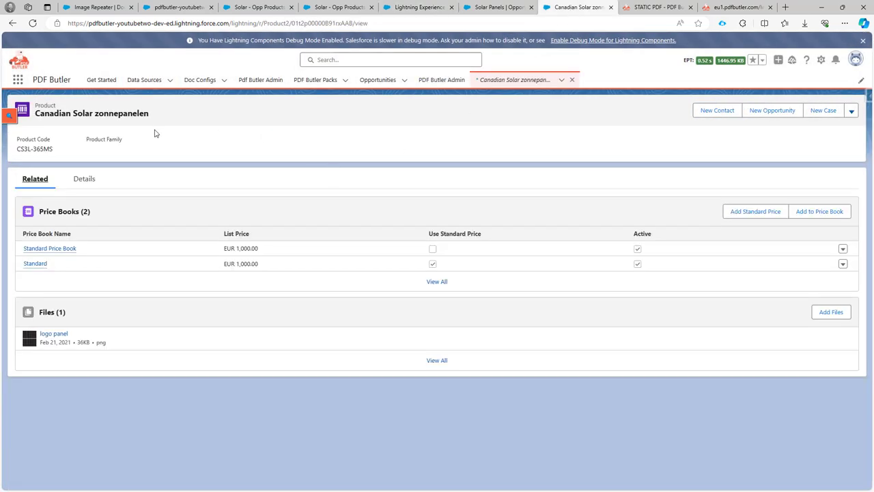
{"action": "left_click", "coordinate": [487, 9]}
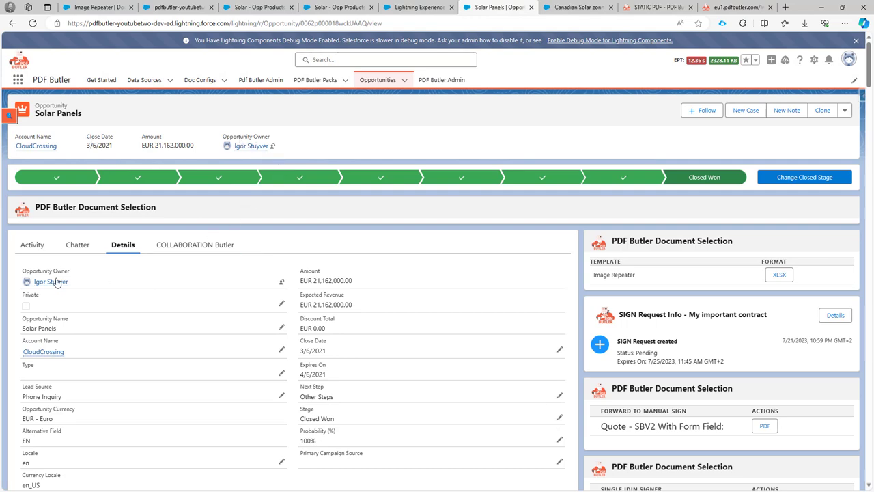
{"action": "scroll", "coordinate": [310, 348], "scroll_direction": "down", "scroll_amount": 12}
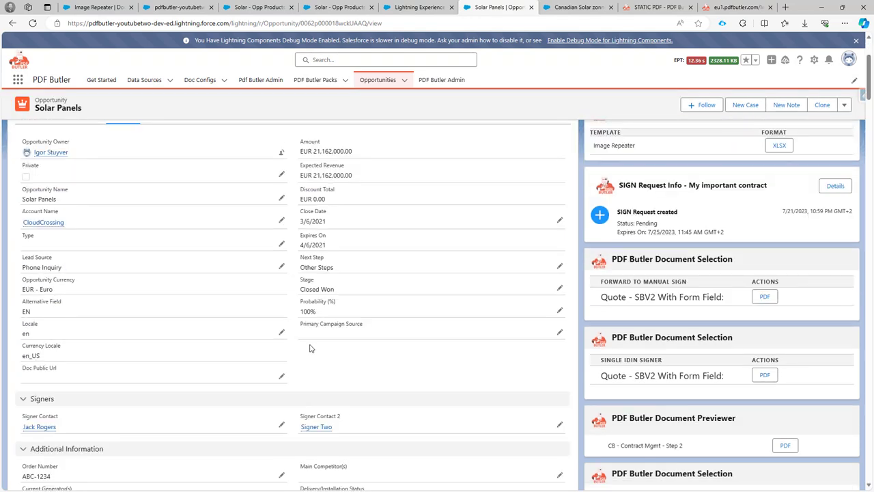
{"action": "scroll", "coordinate": [487, 302], "scroll_direction": "up", "scroll_amount": 1}
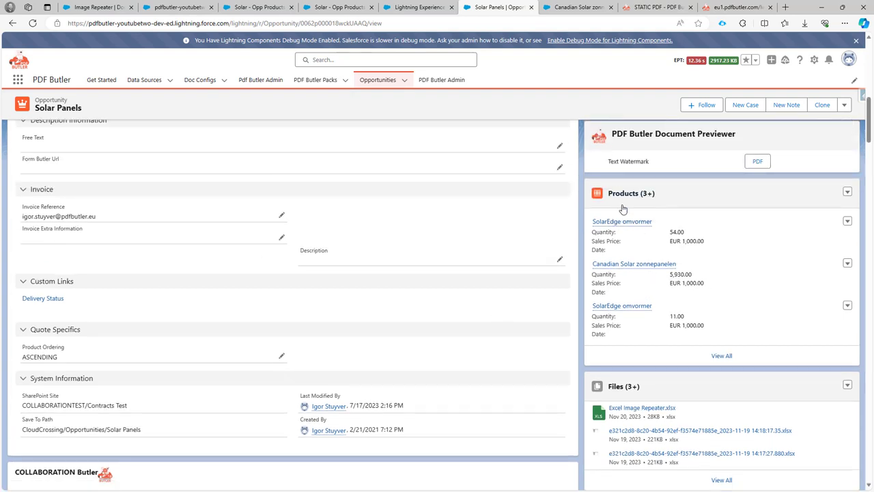
{"action": "left_click", "coordinate": [565, 9]}
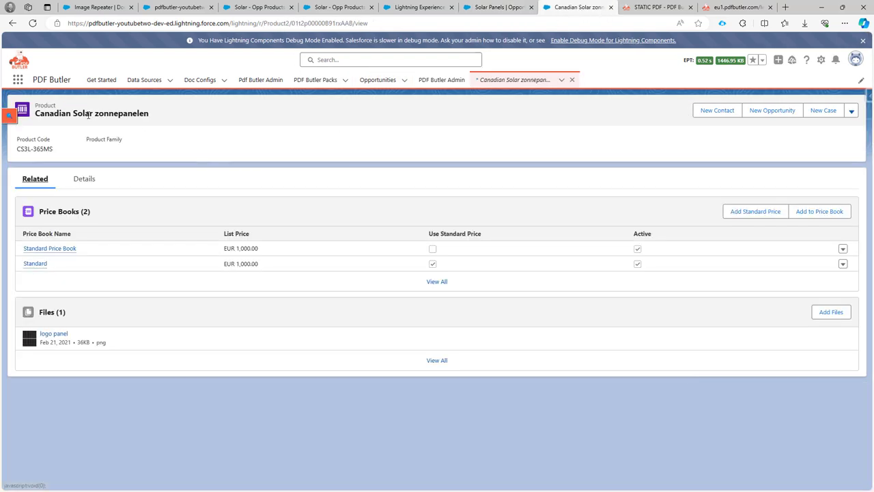
{"action": "left_click_drag", "start_coordinate": [72, 114], "coordinate": [124, 122]}
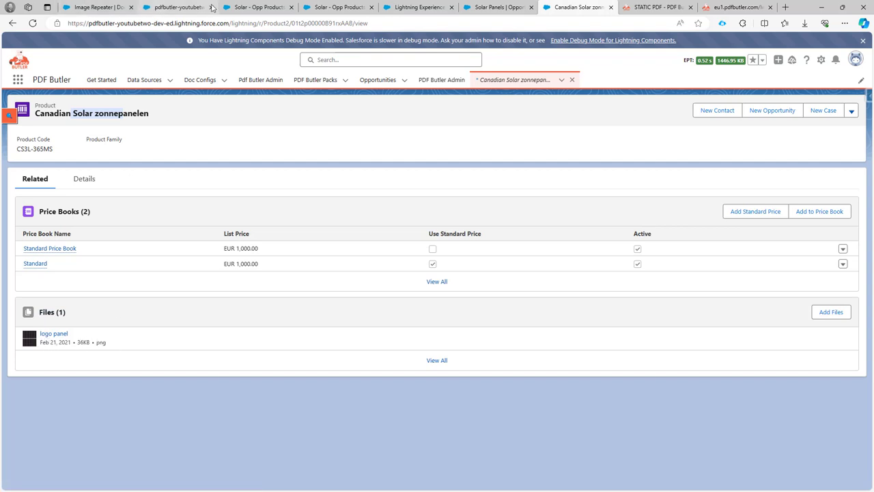
Add a SINGLE config type named AccountName to Image Repeater, using the Solar - Opportunity datasource and the Account.Name field
{"action": "left_click", "coordinate": [250, 8]}
{"action": "left_click", "coordinate": [172, 8]}
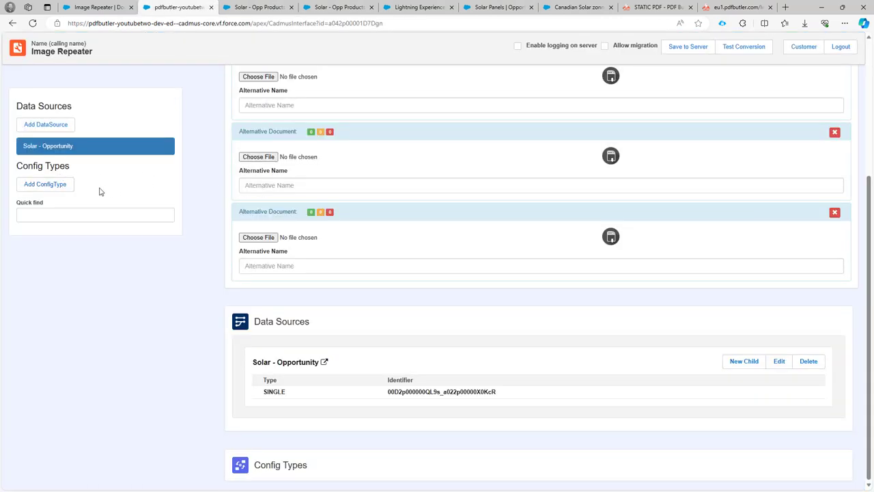
{"action": "left_click", "coordinate": [45, 186]}
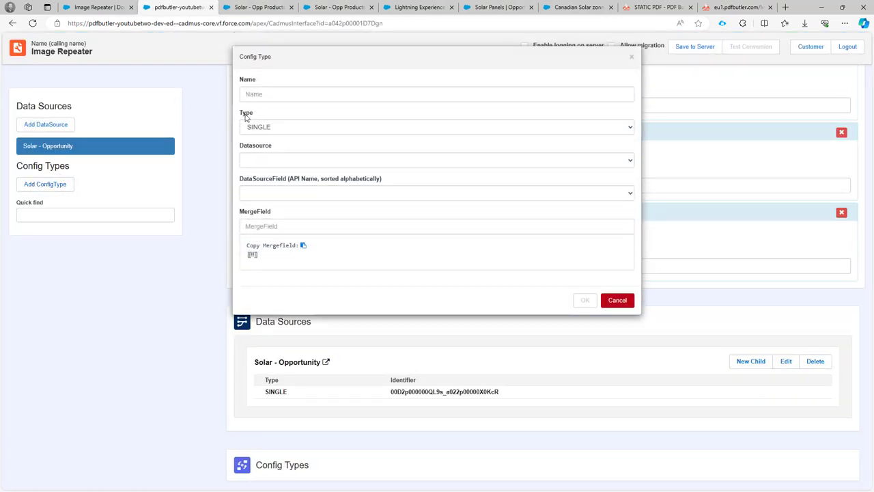
{"action": "left_click", "coordinate": [264, 97]}
{"action": "type", "text": "AccountName"}
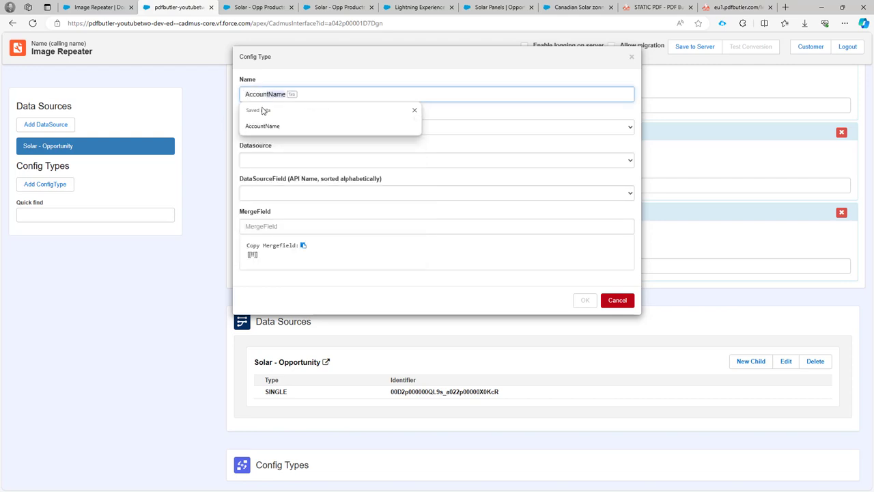
{"action": "left_click", "coordinate": [266, 127]}
{"action": "left_click", "coordinate": [266, 160]}
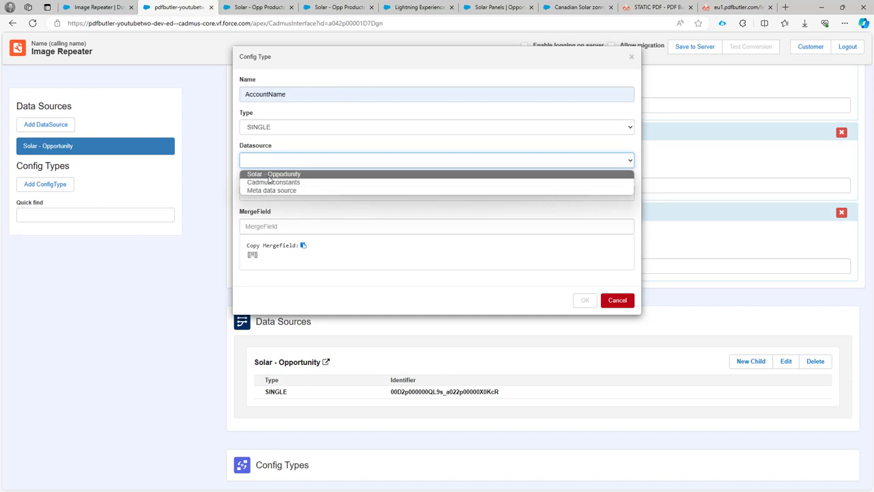
{"action": "left_click", "coordinate": [272, 175]}
{"action": "left_click", "coordinate": [265, 194]}
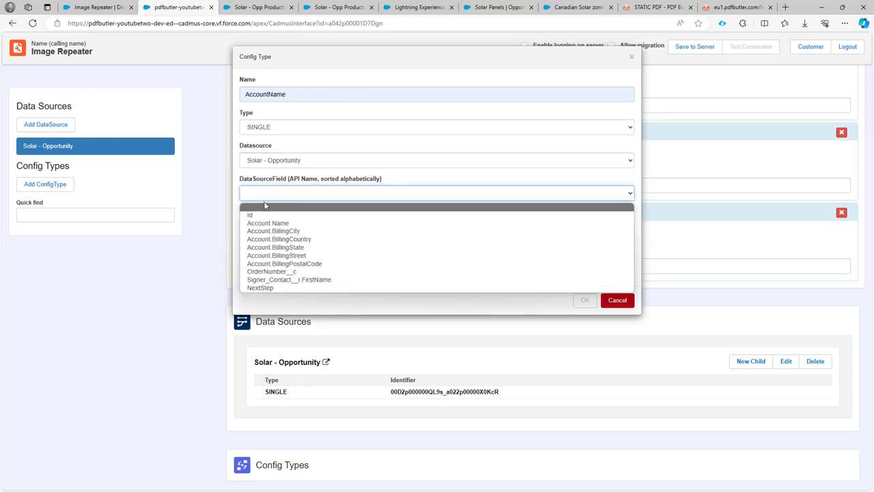
{"action": "left_click", "coordinate": [264, 223]}
{"action": "left_click", "coordinate": [261, 228]}
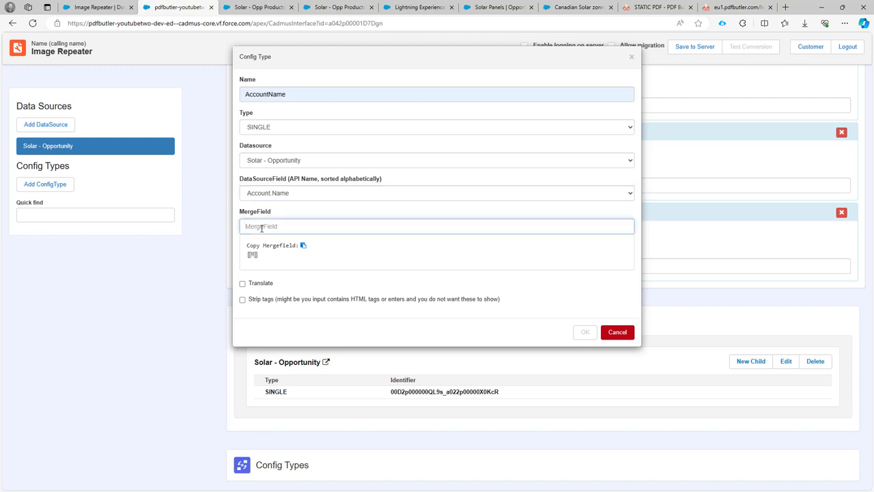
{"action": "type", "text": "acc"}
{"action": "key", "text": "BackSpace"}
{"action": "key", "text": "BackSpace"}
{"action": "key", "text": "BackSpace"}
{"action": "type", "text": "n"}
{"action": "key", "text": "BackSpace"}
Set the AccountName config type's merge field to Comp, matching the Excel template's company placeholder, and save the configuration to the server
{"action": "key", "text": "alt+Tab"}
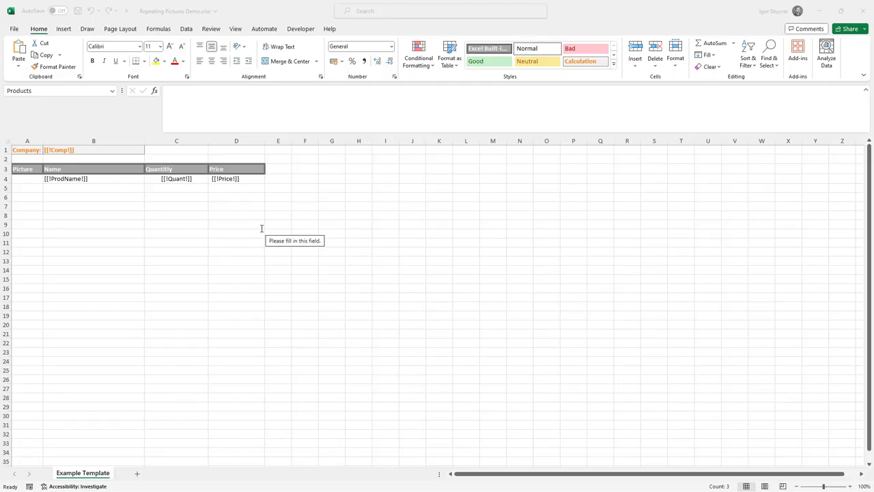
{"action": "key", "text": "alt+Tab"}
{"action": "type", "text": "com"}
{"action": "left_click", "coordinate": [251, 246]}
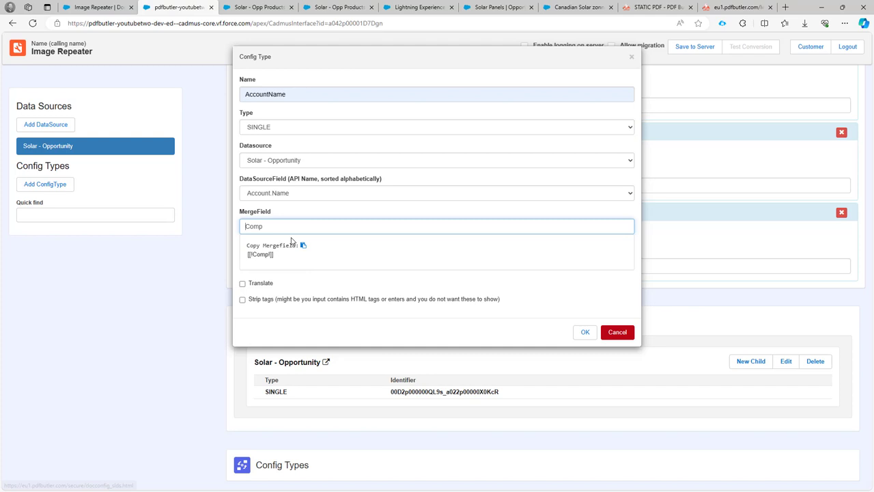
{"action": "left_click", "coordinate": [583, 333]}
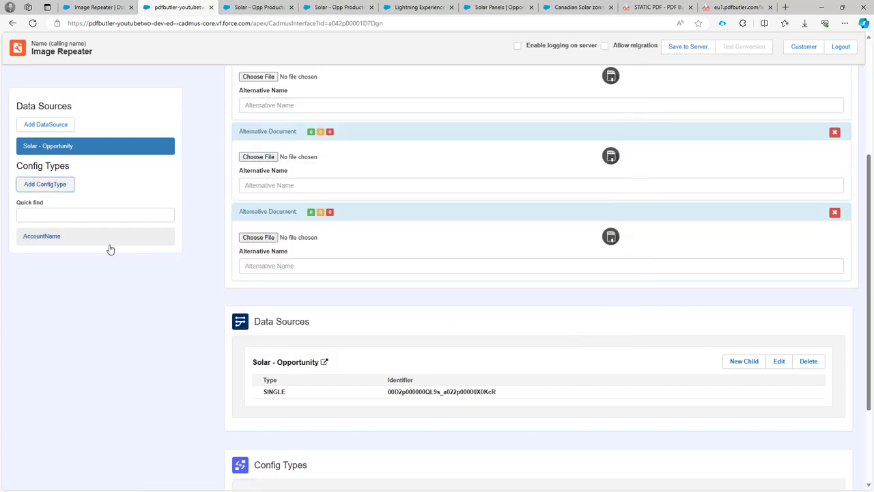
{"action": "left_click", "coordinate": [682, 47]}
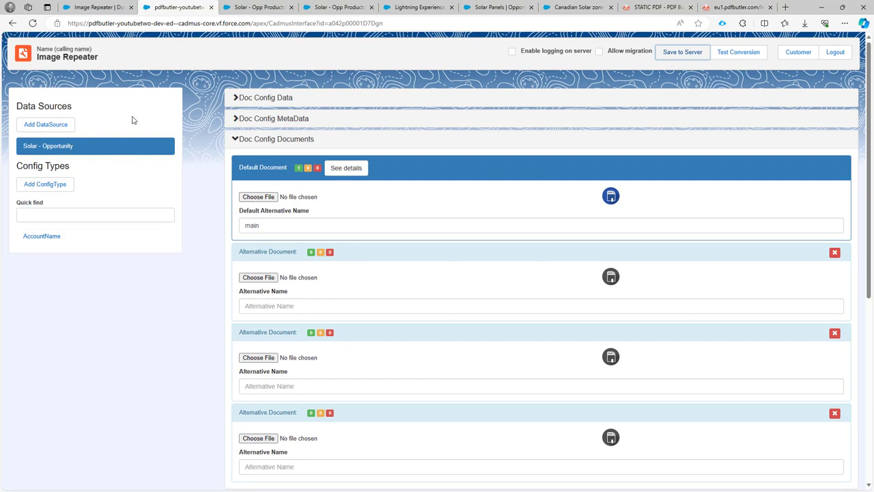
Examine the Solar - Opp Products Pictures and Solar - Opp Products data source records, including the product query
{"action": "left_click", "coordinate": [348, 9]}
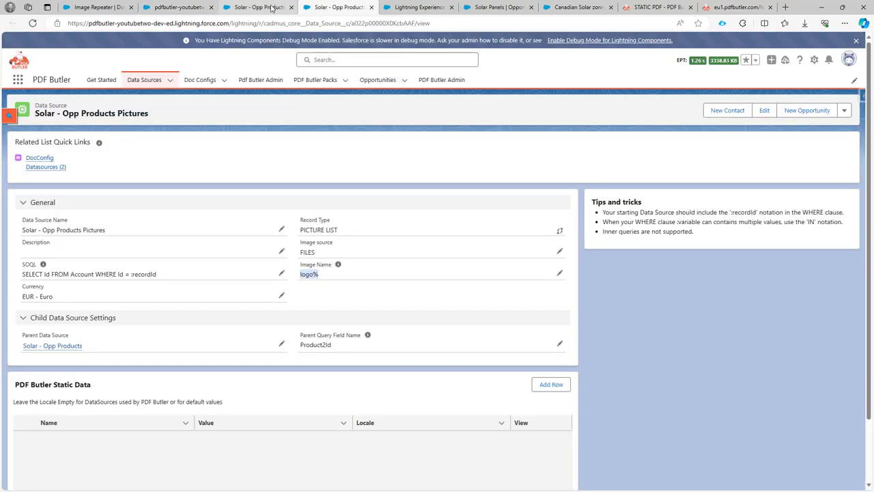
{"action": "left_click", "coordinate": [271, 8]}
{"action": "scroll", "coordinate": [114, 320], "scroll_direction": "down", "scroll_amount": 1}
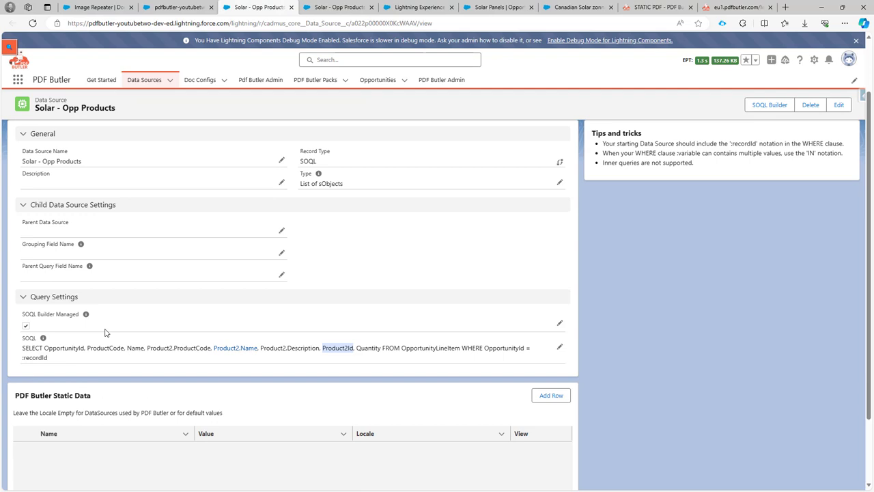
{"action": "scroll", "coordinate": [519, 202], "scroll_direction": "up", "scroll_amount": 1}
{"action": "scroll", "coordinate": [519, 202], "scroll_direction": "up", "scroll_amount": 2}
Review the selected fields and the OpportunityId where clause of the Solar - Opp Products query in the SOQL Builder
{"action": "left_click", "coordinate": [768, 107]}
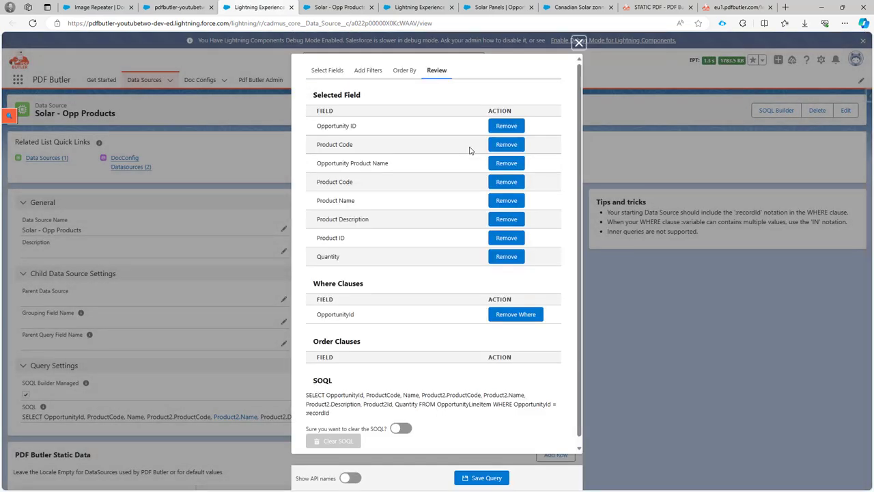
{"action": "left_click", "coordinate": [328, 71]}
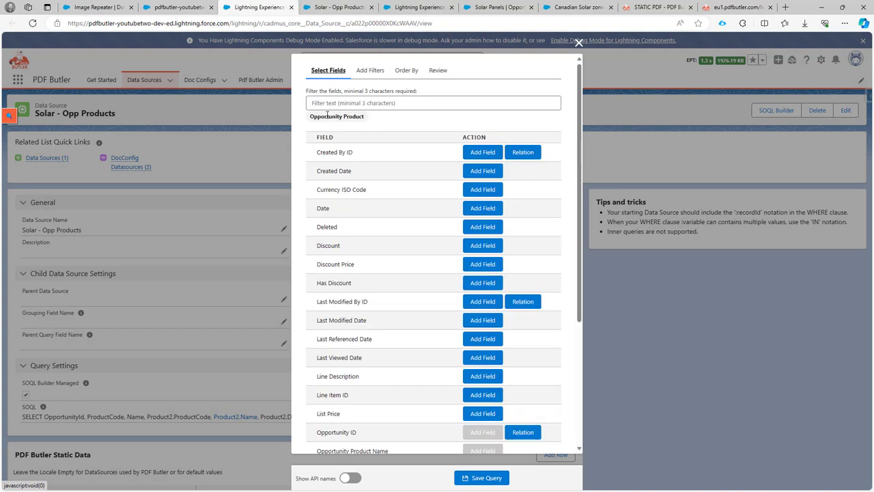
{"action": "left_click", "coordinate": [438, 71]}
{"action": "scroll", "coordinate": [410, 205], "scroll_direction": "down", "scroll_amount": 1}
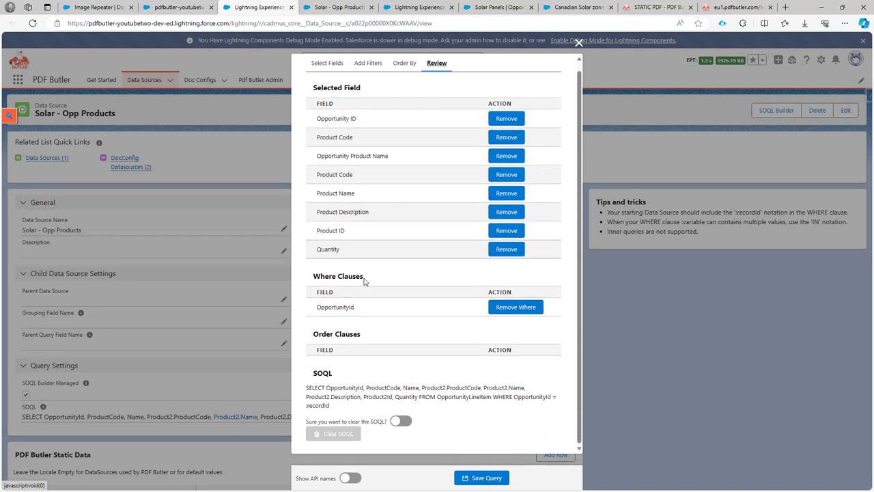
{"action": "left_click_drag", "start_coordinate": [317, 306], "coordinate": [360, 308]}
{"action": "scroll", "coordinate": [359, 250], "scroll_direction": "up", "scroll_amount": 1}
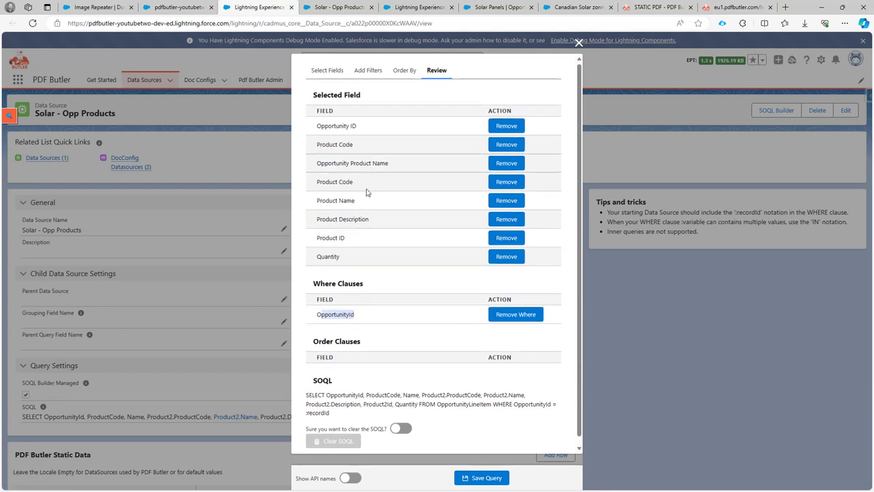
Add the Solar - Opp Products list data source to the Image Repeater configuration, keeping its field types
{"action": "left_click", "coordinate": [184, 13]}
{"action": "left_click", "coordinate": [51, 127]}
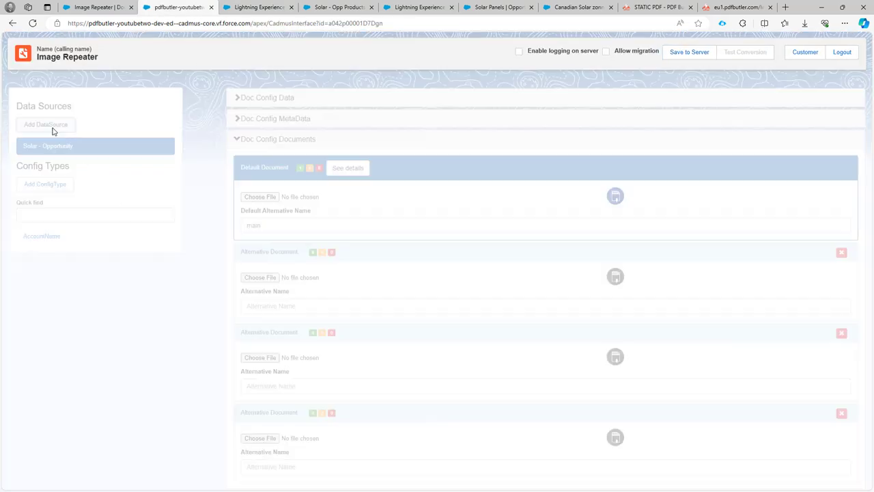
{"action": "key", "text": "ctrl+f"}
{"action": "type", "text": "solar"}
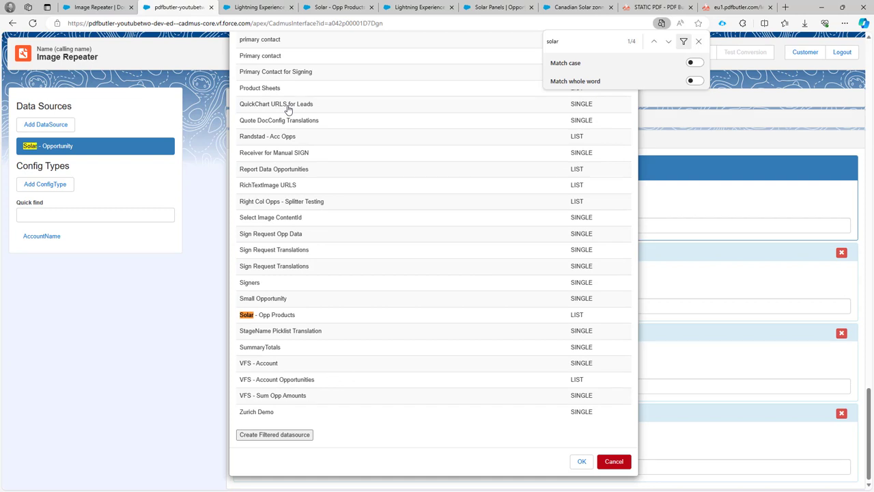
{"action": "left_click", "coordinate": [265, 314]}
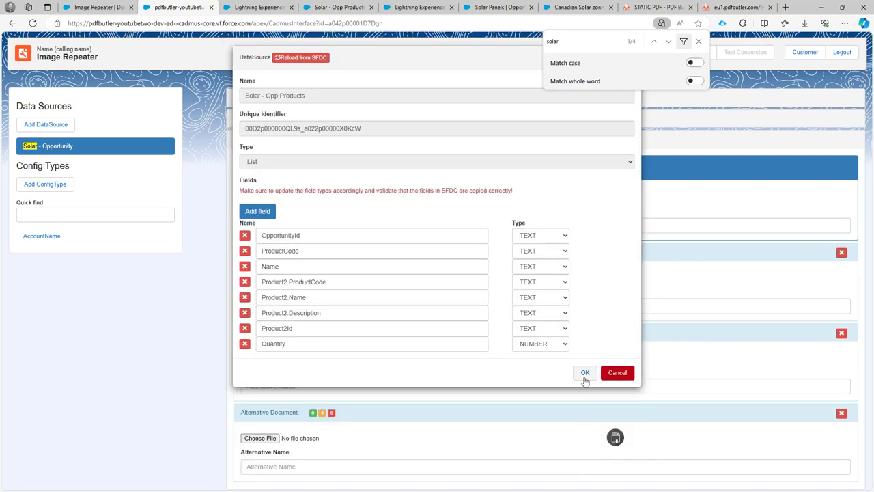
{"action": "left_click", "coordinate": [585, 373]}
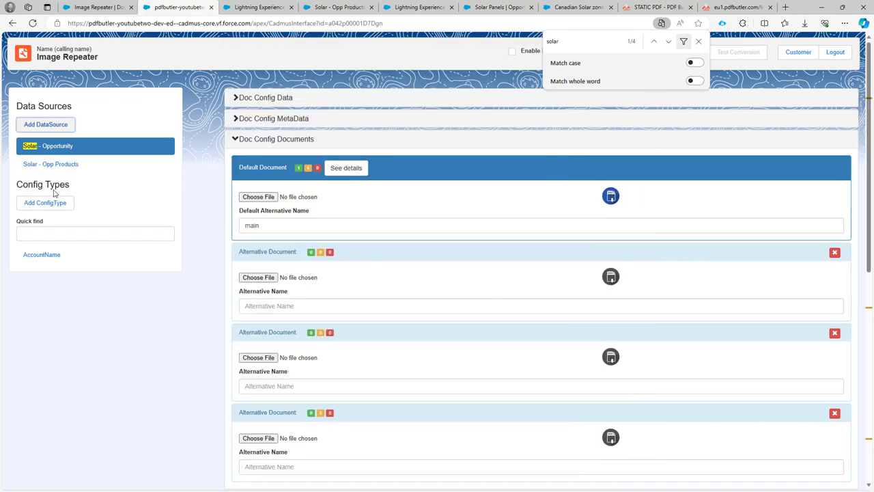
Start a new config type named Products and set its type to REGION
{"action": "scroll", "coordinate": [185, 298], "scroll_direction": "down", "scroll_amount": 2}
{"action": "scroll", "coordinate": [158, 261], "scroll_direction": "up", "scroll_amount": 1}
{"action": "left_click", "coordinate": [45, 203]}
{"action": "left_click", "coordinate": [290, 95]}
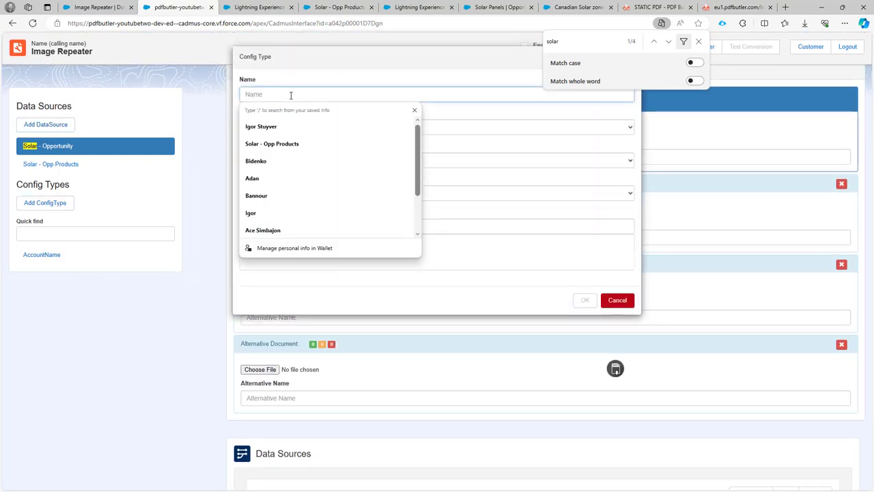
{"action": "type", "text": "Products"}
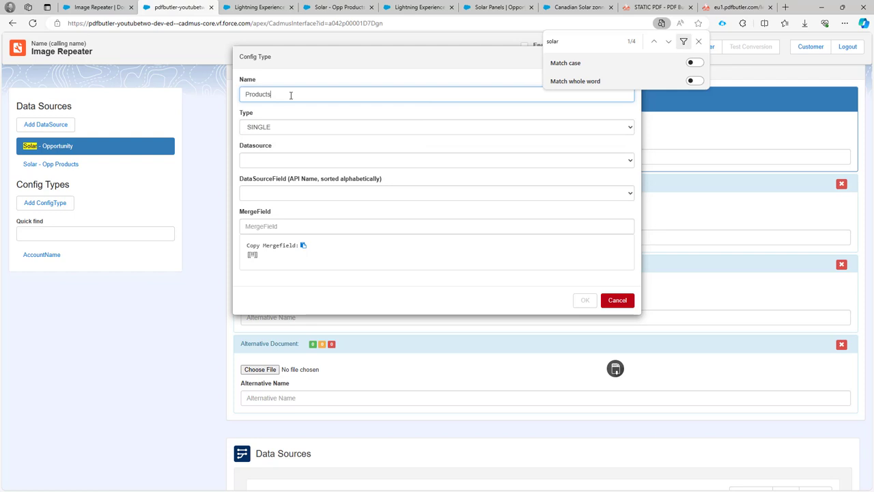
{"action": "key", "text": "Tab"}
{"action": "key", "text": "Down"}
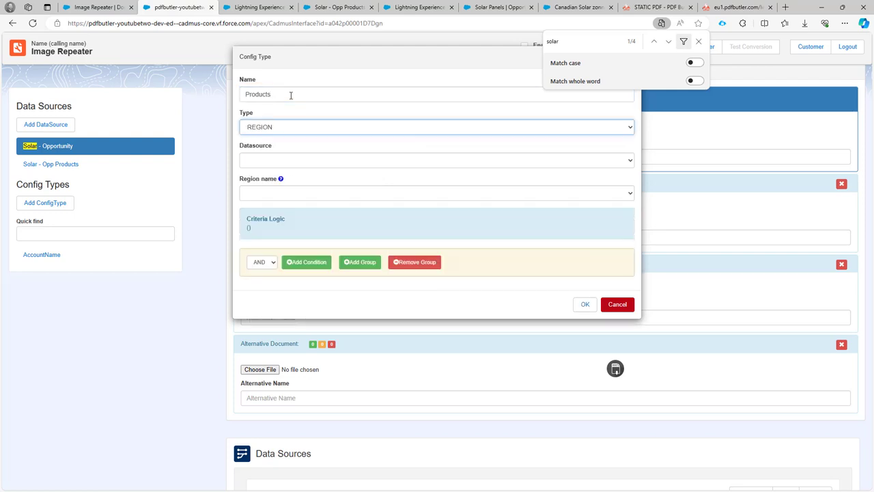
Link the Products config type to the Solar - Opp Products datasource and the template's Products region, and confirm it
{"action": "left_click", "coordinate": [278, 160]}
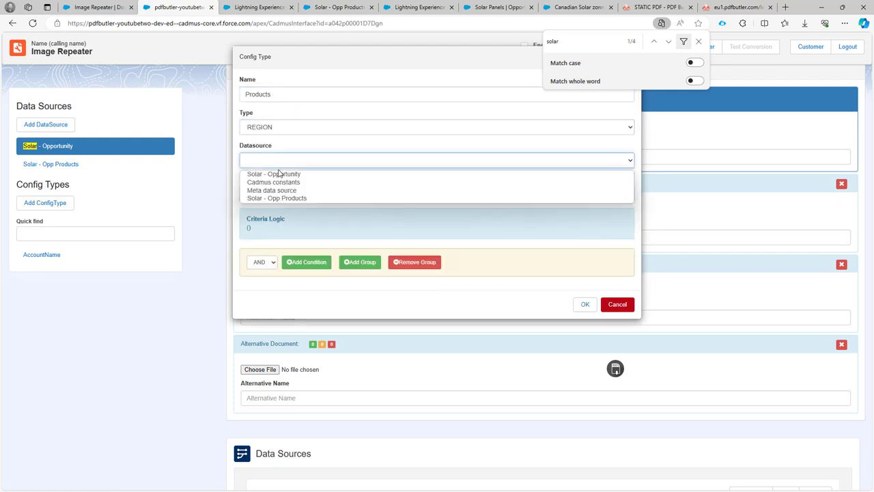
{"action": "left_click", "coordinate": [290, 198]}
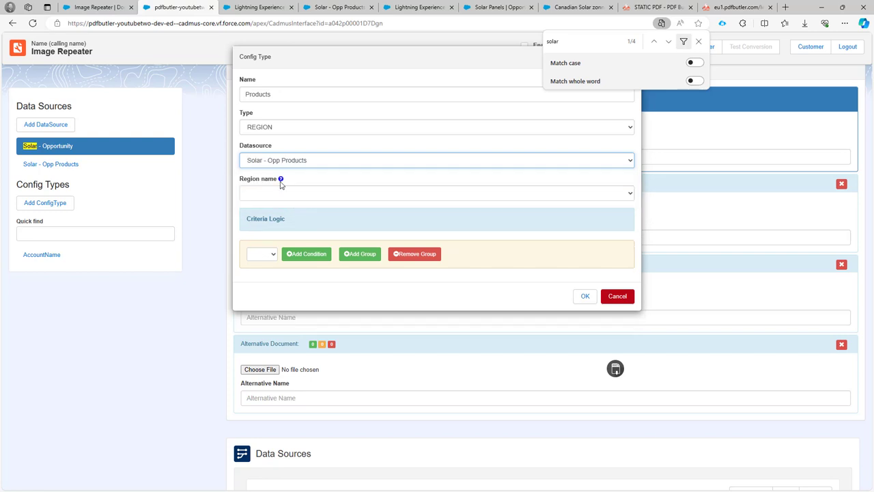
{"action": "left_click", "coordinate": [280, 193]}
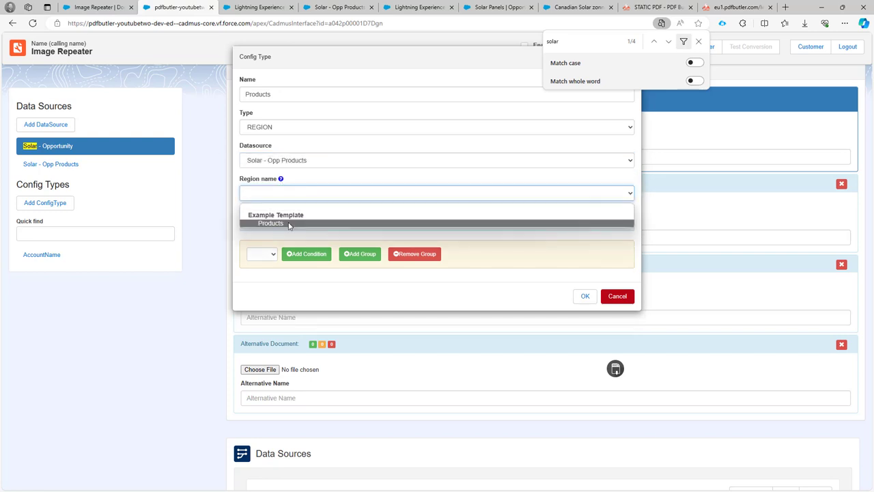
{"action": "left_click", "coordinate": [287, 223]}
{"action": "left_click", "coordinate": [582, 296]}
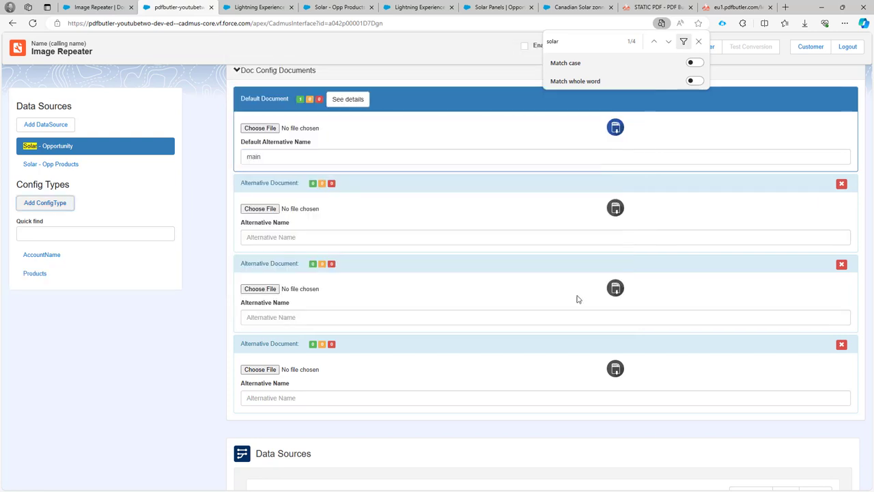
Start a SINGLE child config type named ProdName under Products, using the parent datasource and the Product2.Name field
{"action": "scroll", "coordinate": [96, 297], "scroll_direction": "down", "scroll_amount": 4}
{"action": "scroll", "coordinate": [103, 298], "scroll_direction": "down", "scroll_amount": 3}
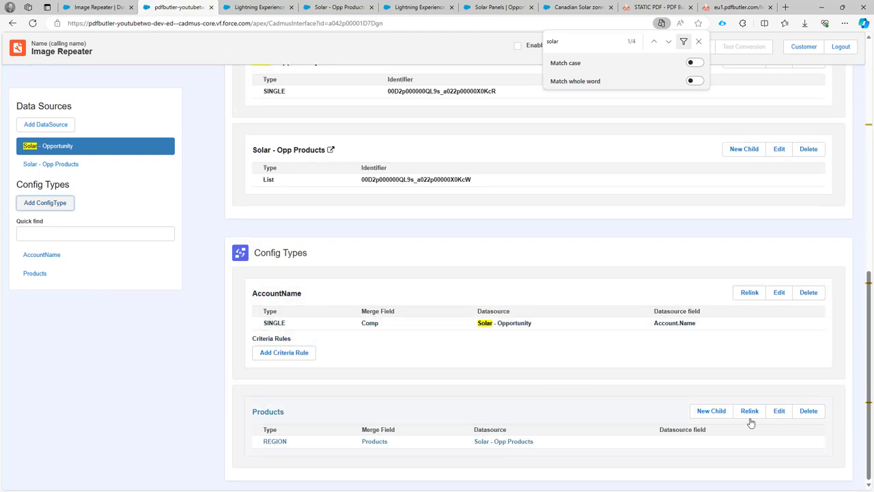
{"action": "left_click", "coordinate": [710, 413]}
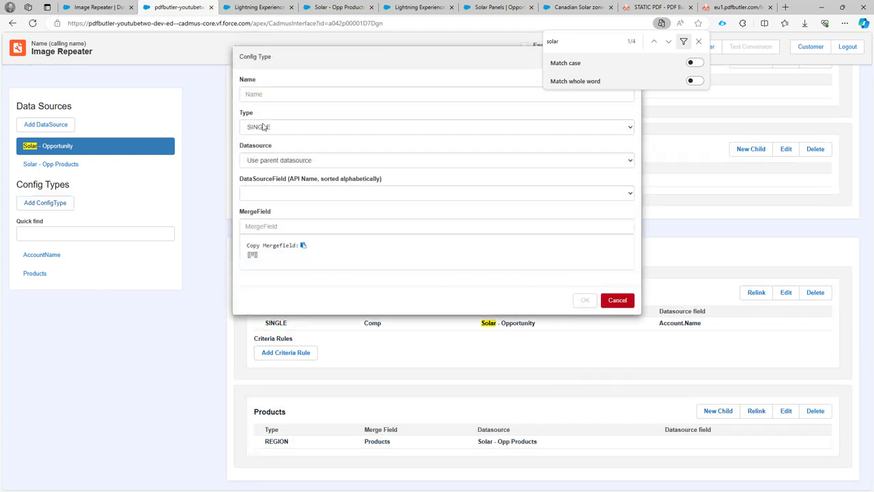
{"action": "left_click", "coordinate": [283, 94]}
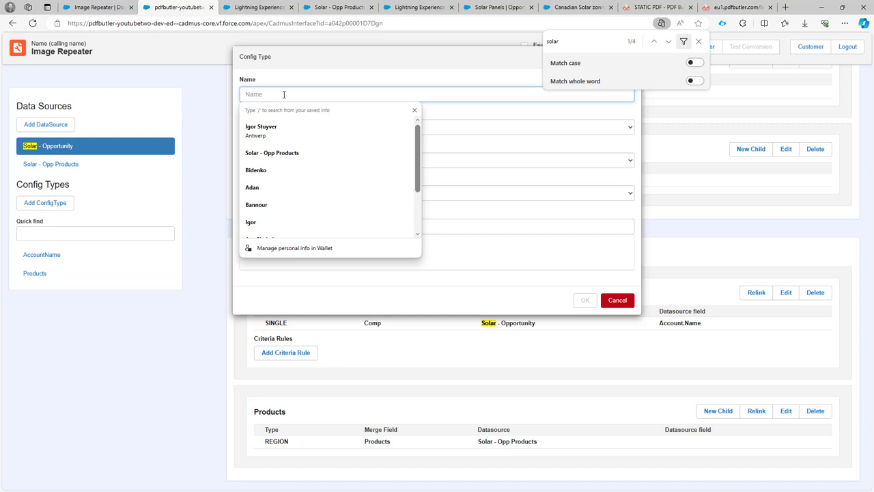
{"action": "type", "text": "ProdName"}
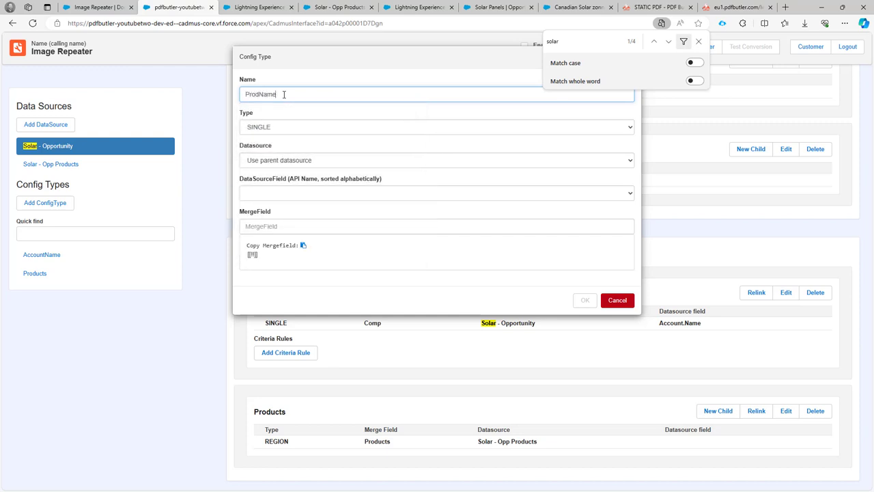
{"action": "left_click", "coordinate": [278, 192]}
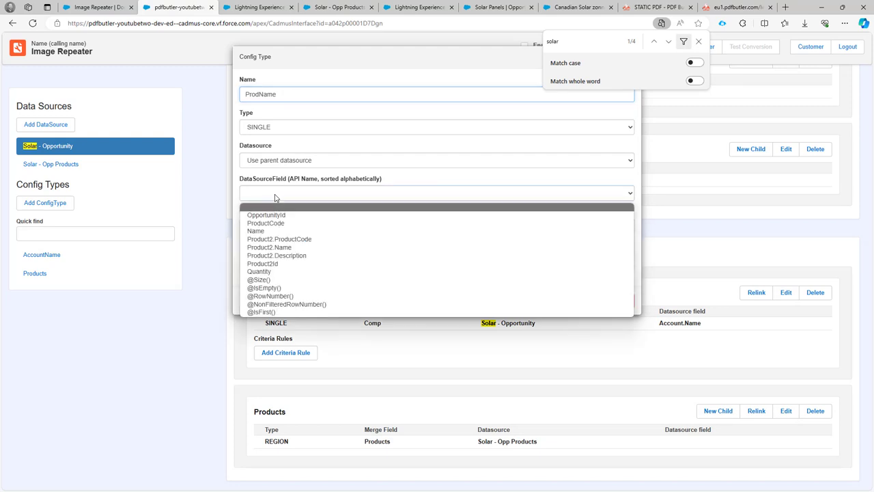
{"action": "left_click", "coordinate": [303, 247]}
Set the child's merge field to ProdName, matching the product name placeholder in the Excel template, and confirm it
{"action": "left_click", "coordinate": [290, 226]}
{"action": "type", "text": "pro"}
{"action": "key", "text": "BackSpace"}
{"action": "key", "text": "BackSpace"}
{"action": "key", "text": "BackSpace"}
{"action": "type", "text": "na"}
{"action": "key", "text": "BackSpace"}
{"action": "key", "text": "BackSpace"}
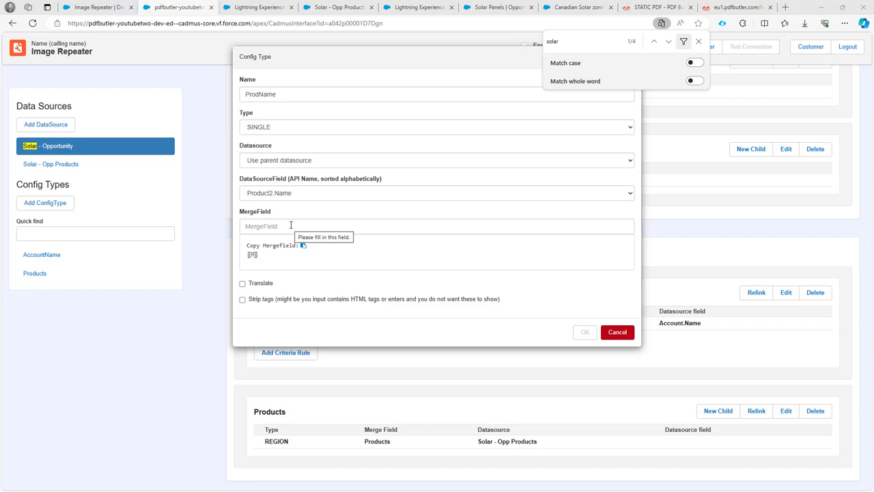
{"action": "key", "text": "alt+Tab"}
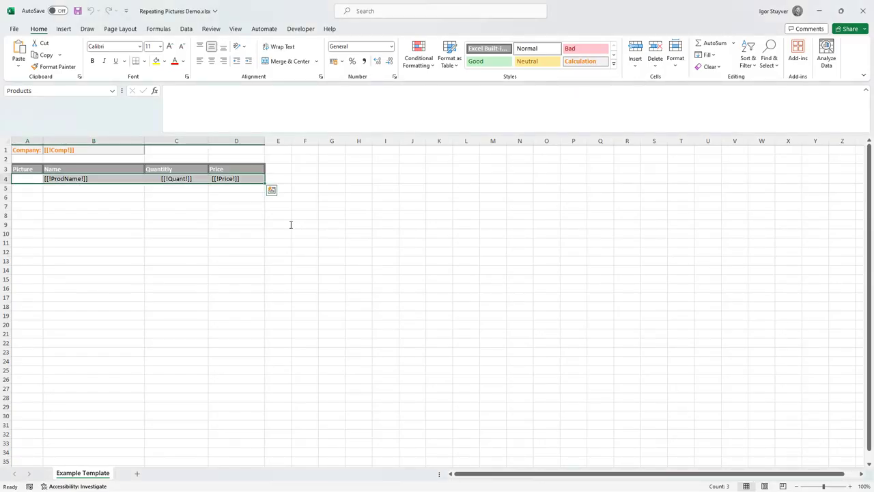
{"action": "key", "text": "alt+Tab"}
{"action": "type", "text": "ProdName"}
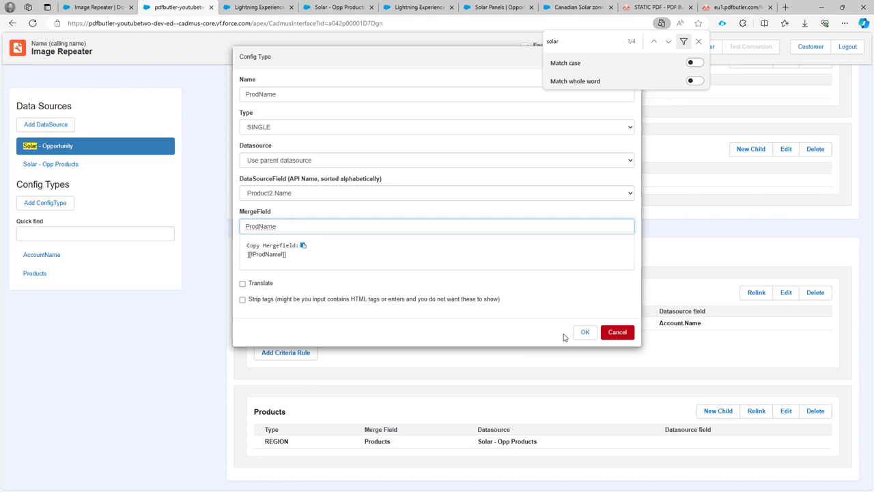
{"action": "left_click", "coordinate": [583, 332]}
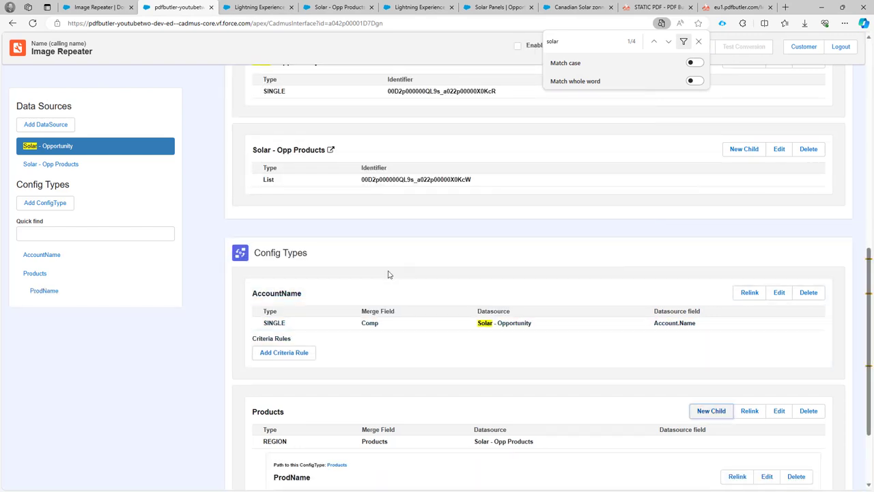
Check the template's placeholders in Excel and start a SINGLE child config type named Quantitity under Products, using the Quantity field
{"action": "key", "text": "alt+Tab"}
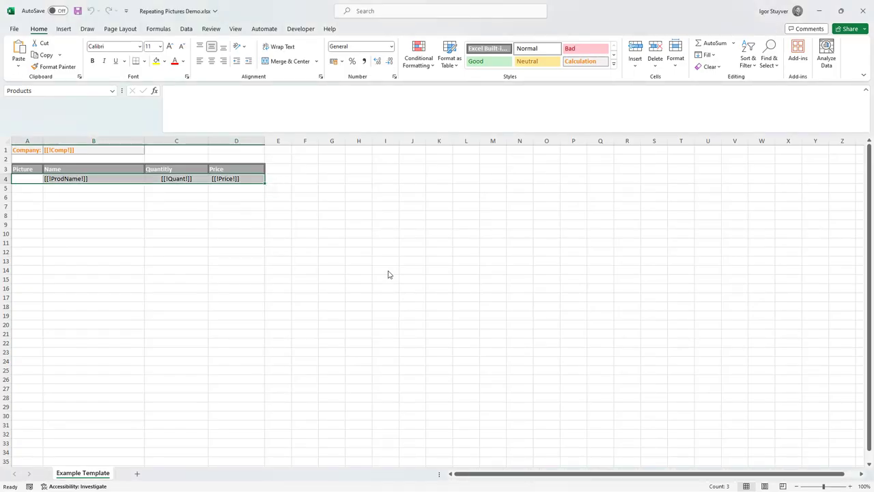
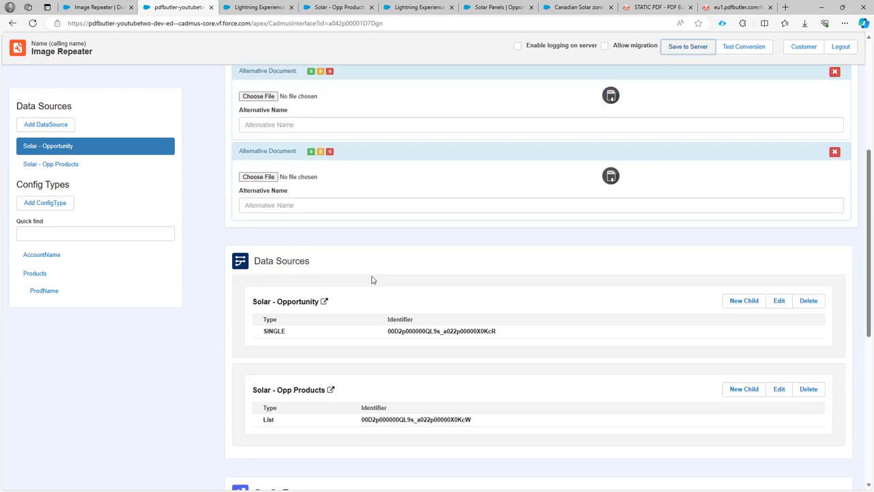
{"action": "left_click", "coordinate": [710, 304]}
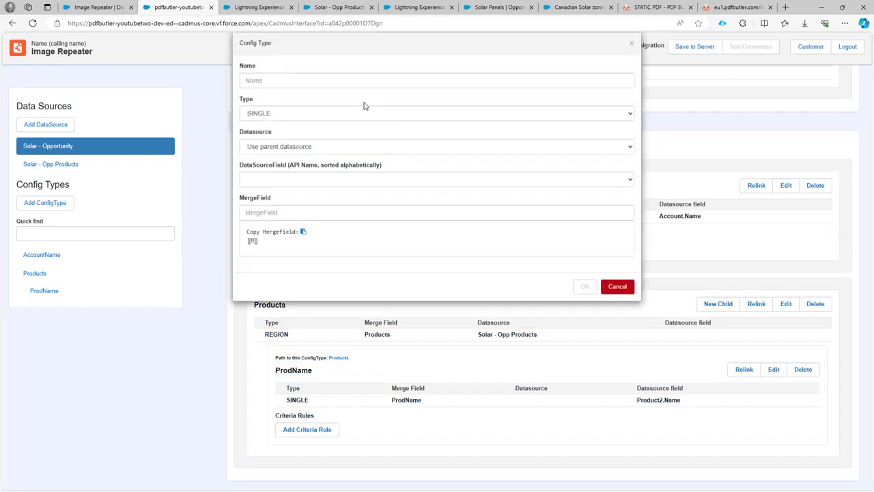
{"action": "left_click", "coordinate": [277, 93]}
{"action": "type", "text": "Quantitity"}
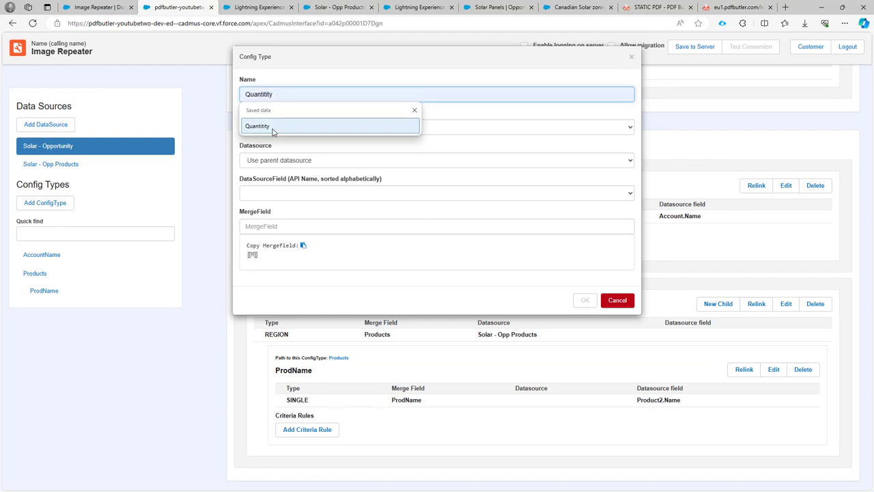
{"action": "left_click", "coordinate": [269, 127]}
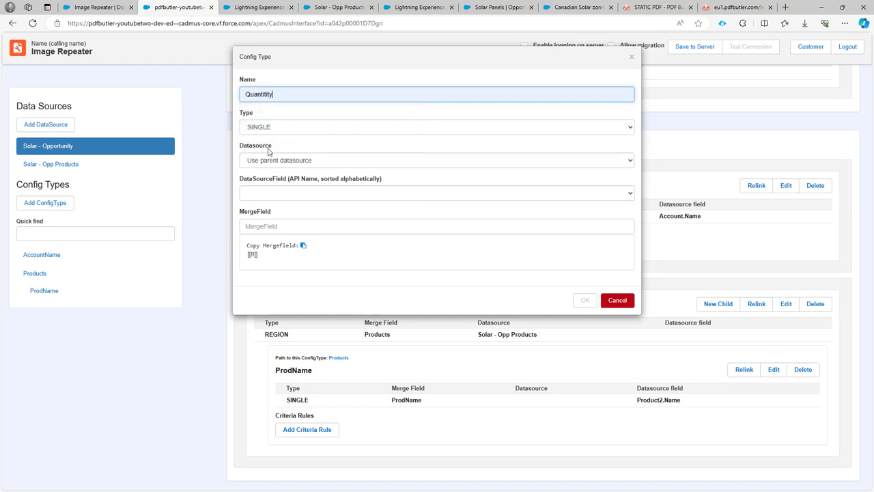
{"action": "left_click", "coordinate": [271, 194]}
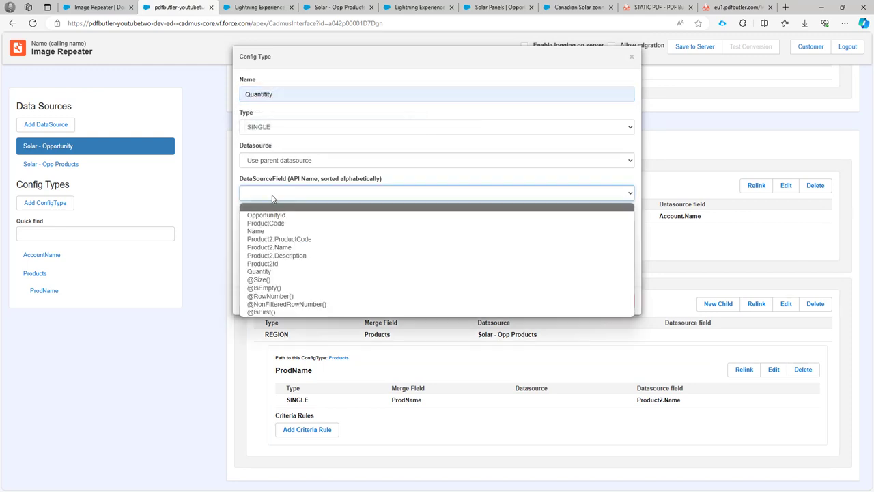
{"action": "left_click", "coordinate": [290, 273]}
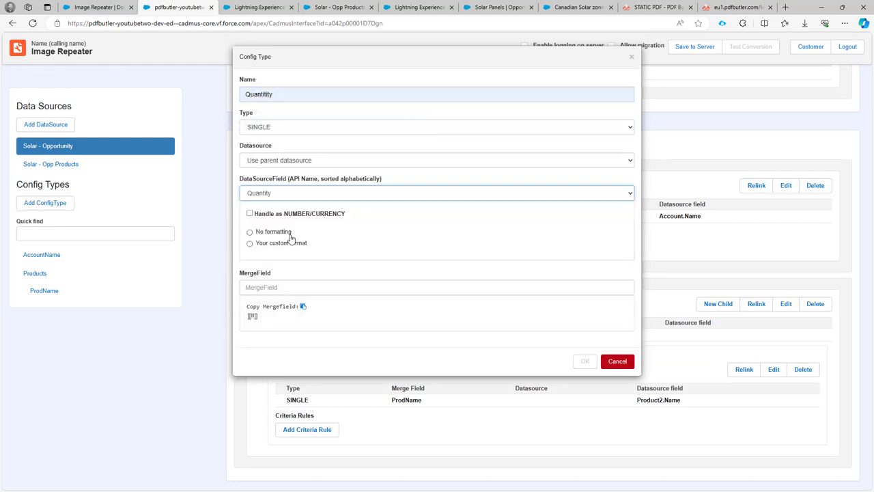
Set the Quantitity config type to no formatting with the merge field Quant, and confirm it
{"action": "left_click", "coordinate": [276, 233]}
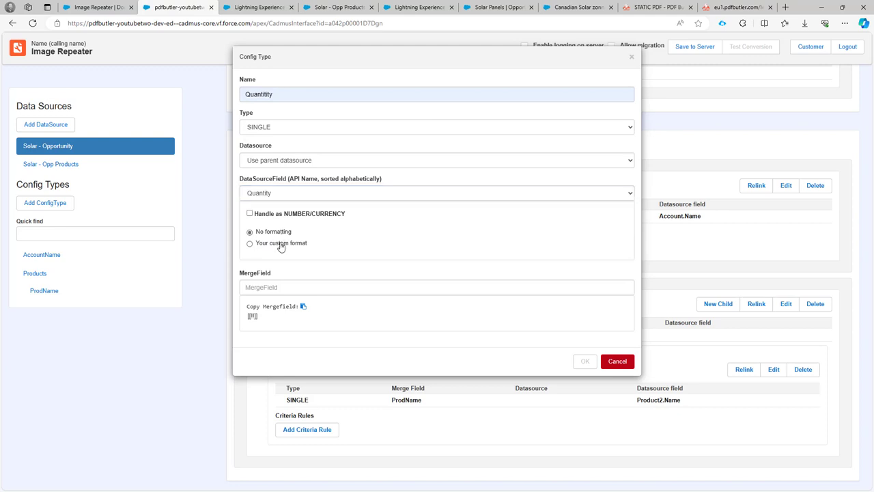
{"action": "left_click", "coordinate": [279, 292]}
{"action": "type", "text": "Qu"}
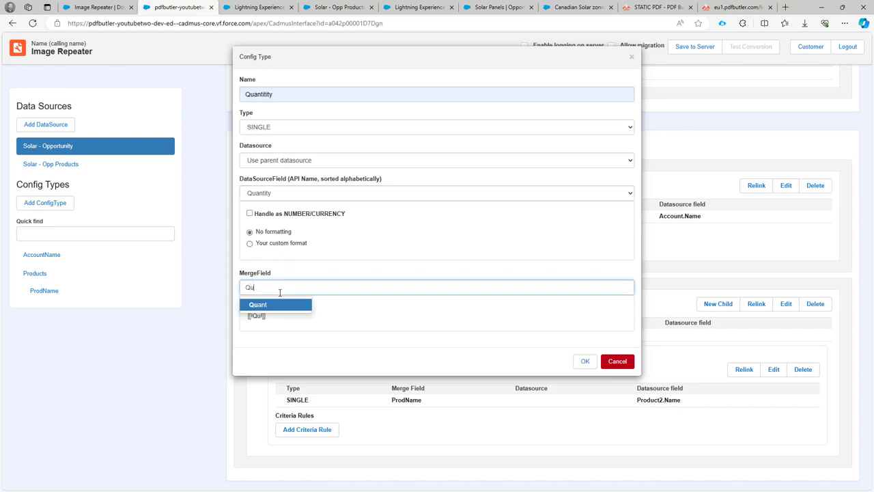
{"action": "left_click", "coordinate": [284, 305]}
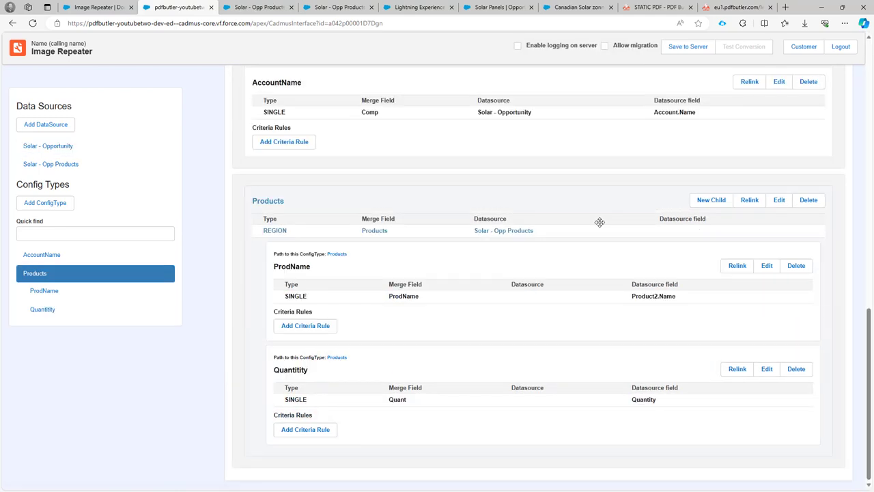
{"action": "left_click", "coordinate": [585, 361]}
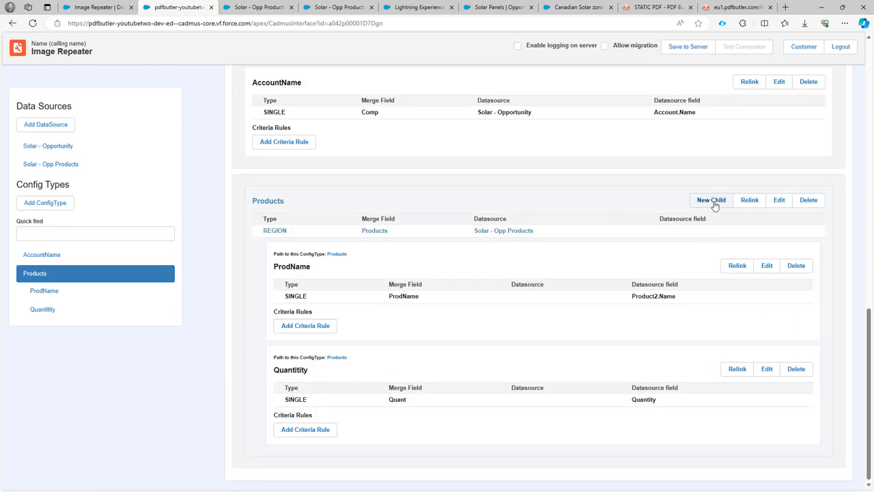
Start a SINGLE child config type named Pric under Products, using the parent datasource and the TotalPrice field
{"action": "left_click", "coordinate": [714, 204]}
{"action": "left_click", "coordinate": [305, 94]}
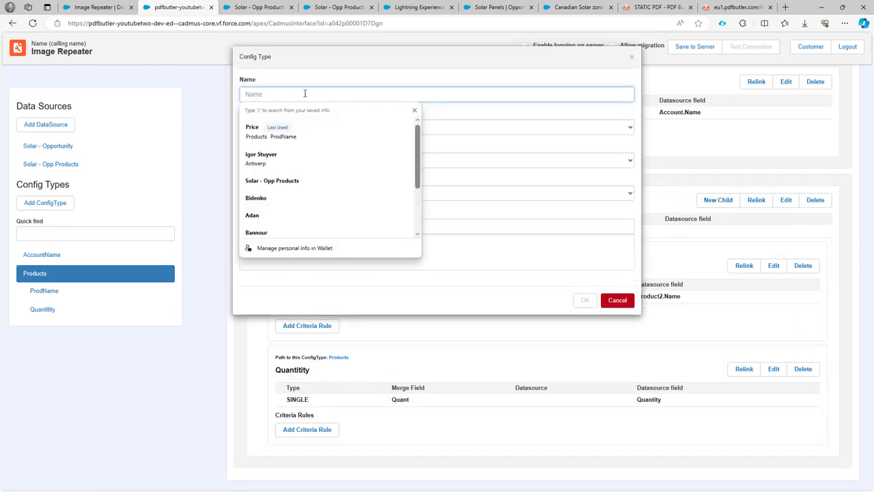
{"action": "type", "text": "Price"}
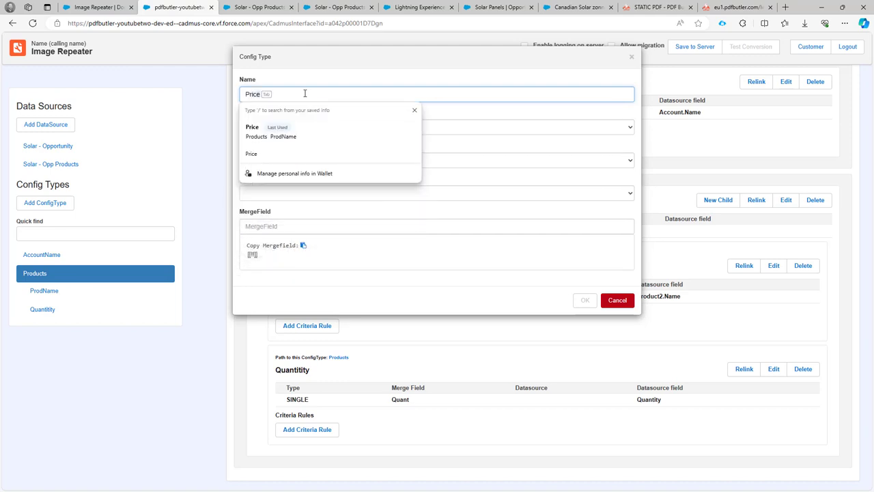
{"action": "left_click", "coordinate": [439, 193]}
{"action": "left_click", "coordinate": [412, 279]}
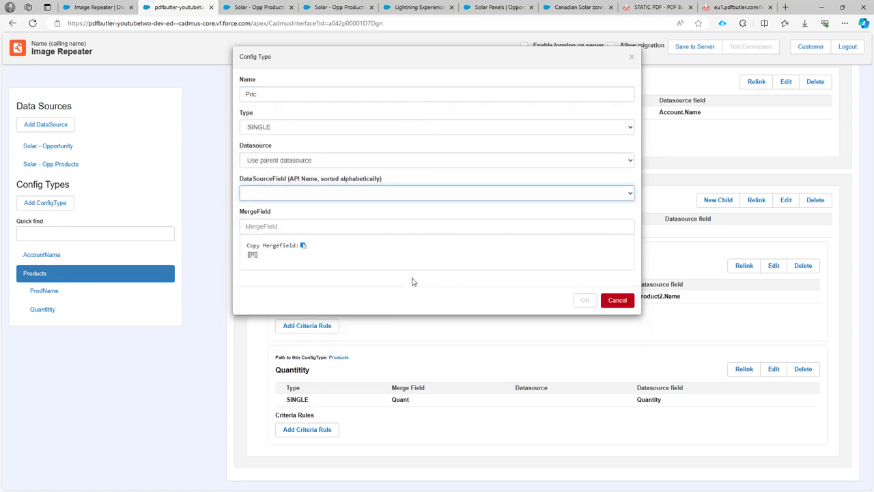
{"action": "left_click", "coordinate": [266, 232]}
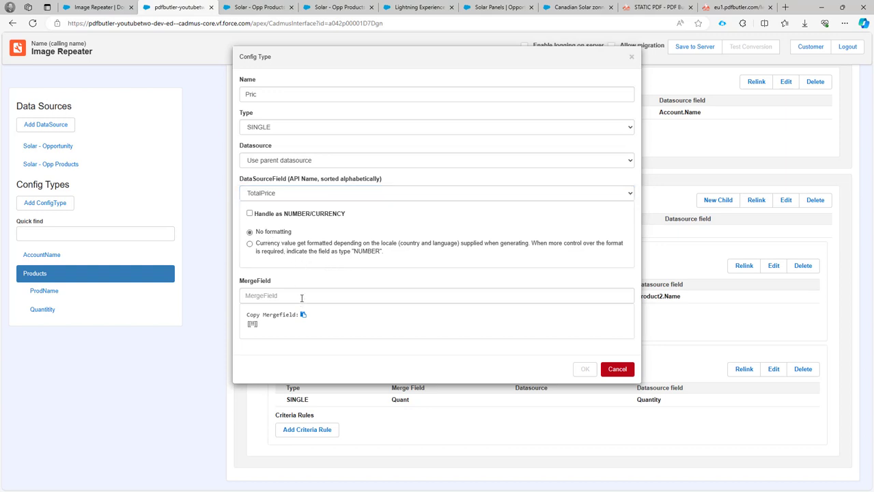
Set the Pric config type's merge field to Price, confirm it, and save the Image Repeater configuration to the server
{"action": "left_click", "coordinate": [301, 296]}
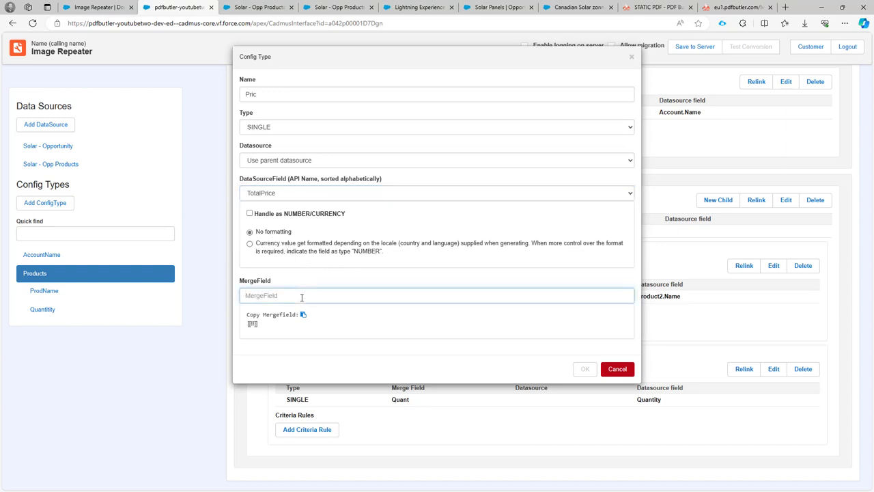
{"action": "type", "text": "pri"}
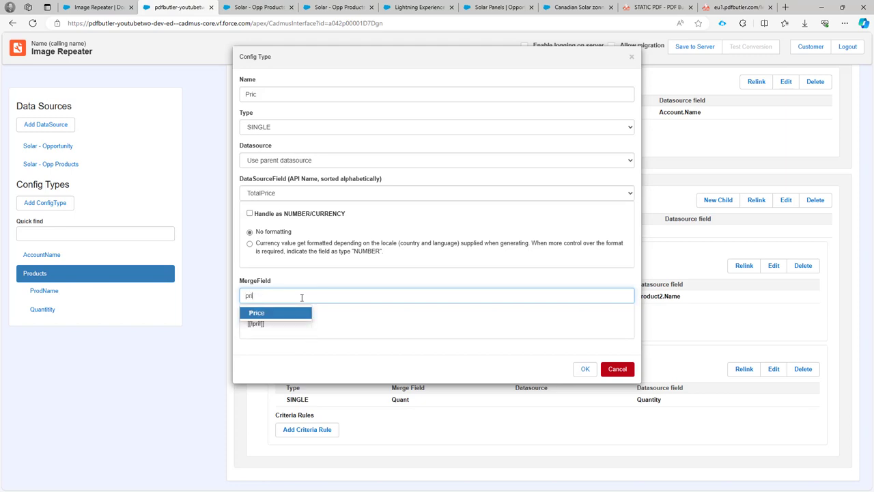
{"action": "left_click", "coordinate": [292, 312]}
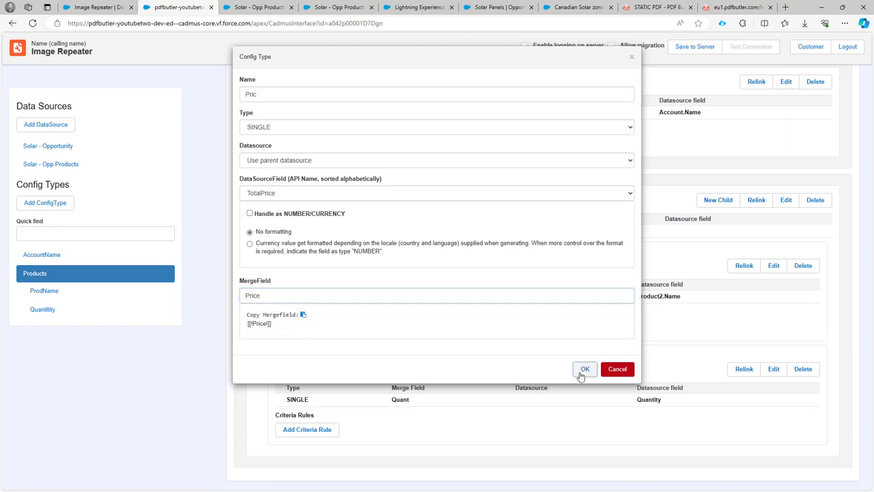
{"action": "left_click", "coordinate": [583, 369]}
{"action": "left_click", "coordinate": [690, 46]}
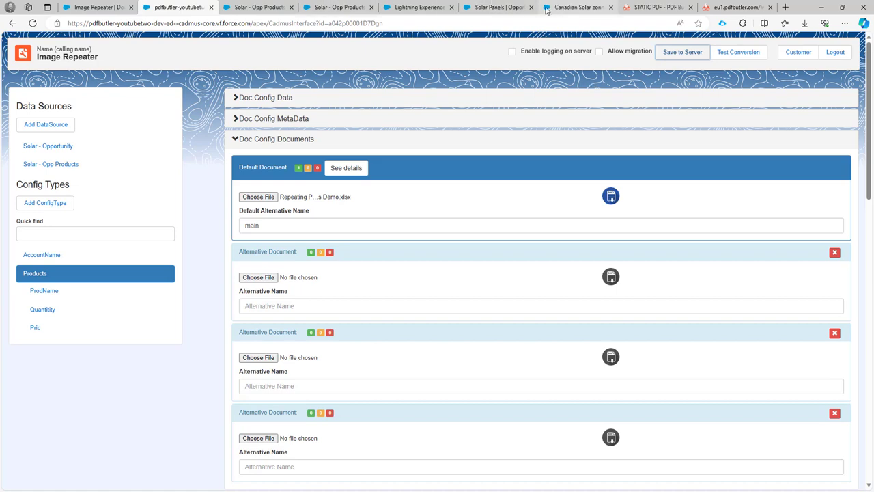
Generate the Image Repeater XLSX from the Solar Panels opportunity, check its company and product rows in Excel, and close the file
{"action": "left_click", "coordinate": [498, 9]}
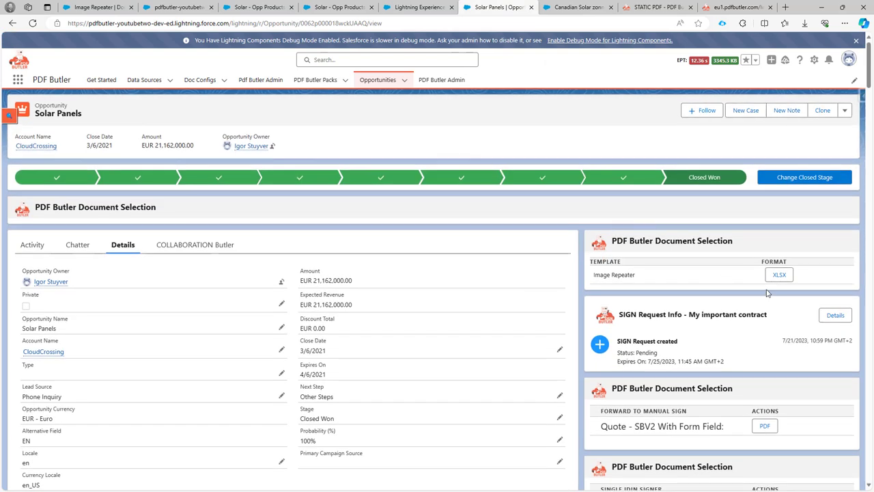
{"action": "left_click", "coordinate": [778, 275]}
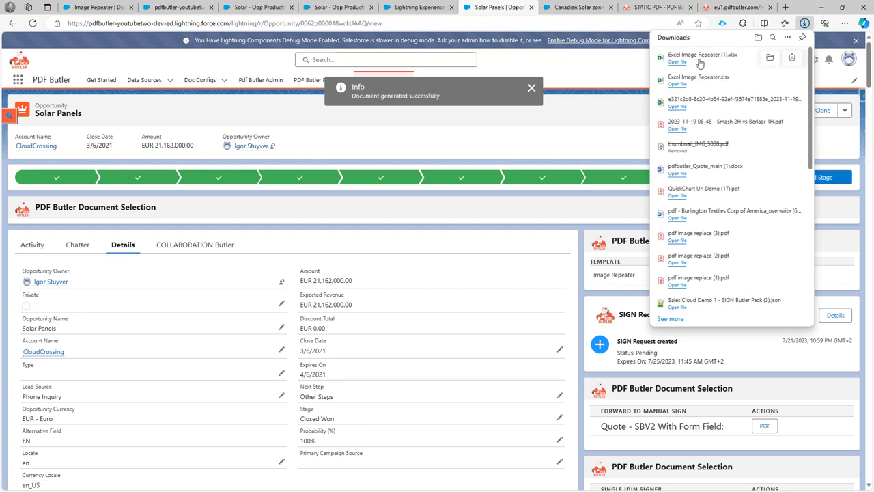
{"action": "left_click", "coordinate": [677, 61]}
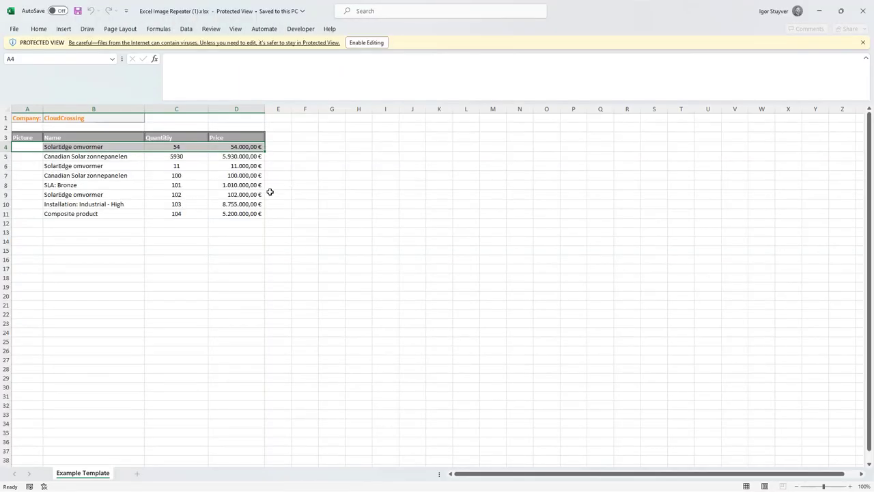
{"action": "left_click", "coordinate": [55, 120]}
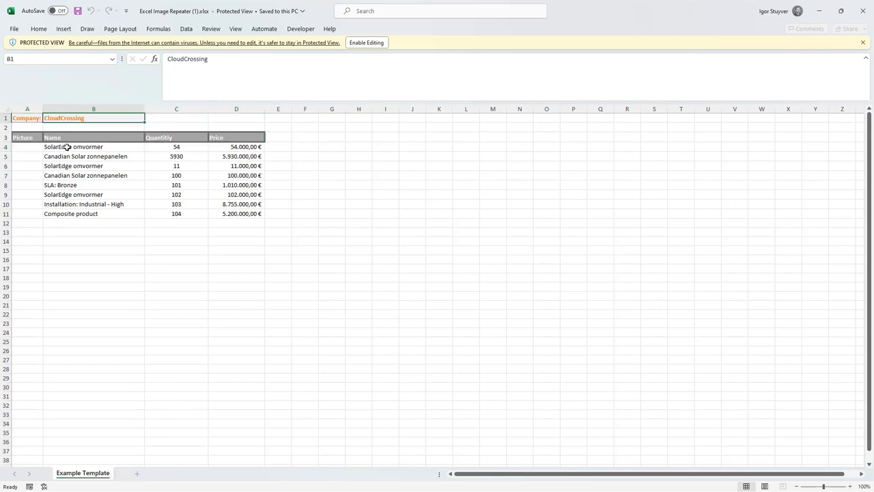
{"action": "left_click_drag", "start_coordinate": [68, 147], "coordinate": [226, 213]}
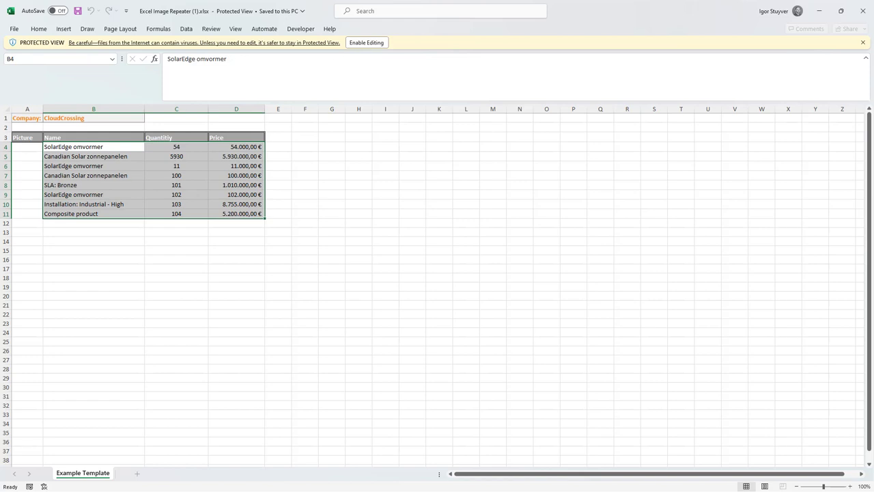
{"action": "left_click", "coordinate": [863, 10]}
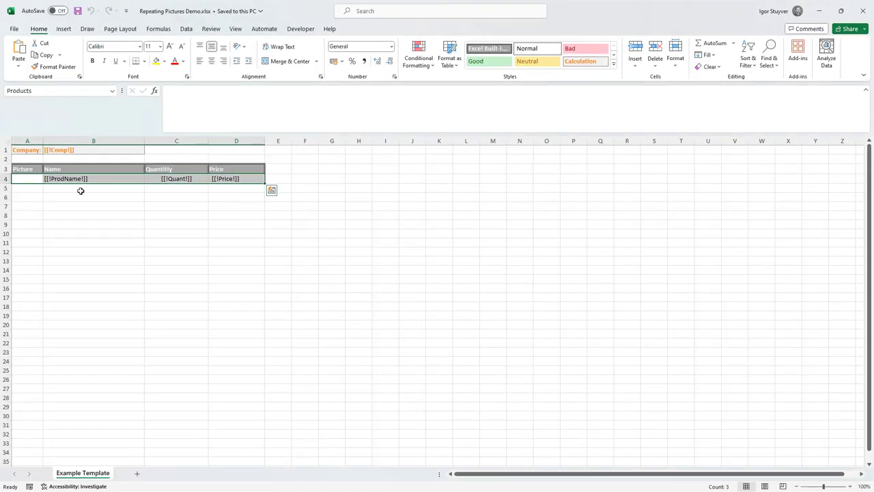
Widen the Picture column and increase row 4's height in the Repeating Pictures Demo template, and select cell A4
{"action": "left_click_drag", "start_coordinate": [43, 141], "coordinate": [100, 142]}
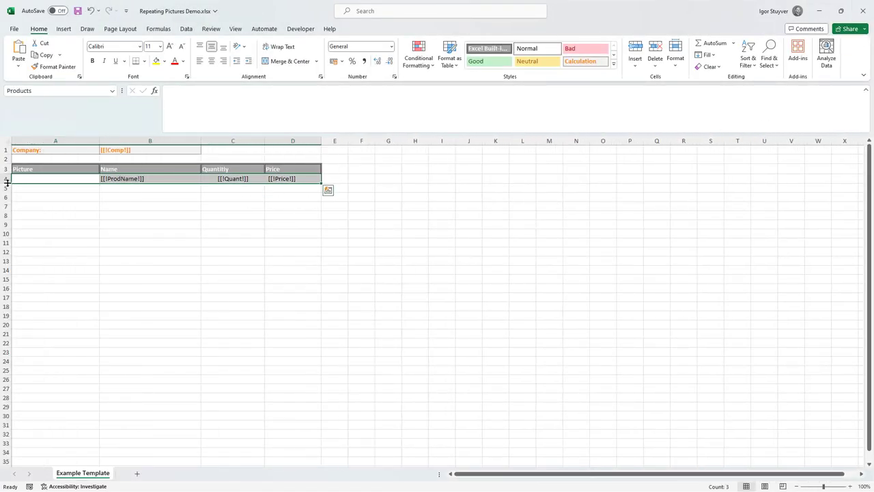
{"action": "left_click_drag", "start_coordinate": [7, 182], "coordinate": [8, 228]}
{"action": "left_click", "coordinate": [43, 203]}
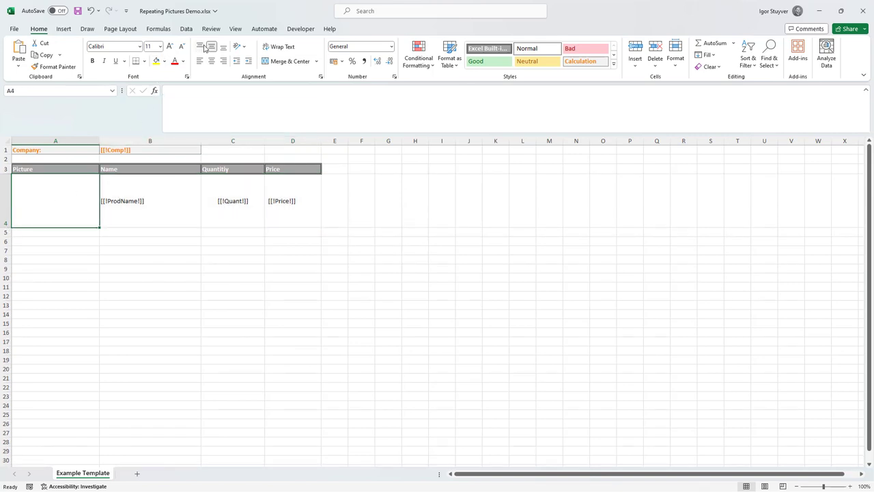
Insert picplaceholder.png from the device's Downloads folder as a picture placed over the cells
{"action": "left_click", "coordinate": [63, 30]}
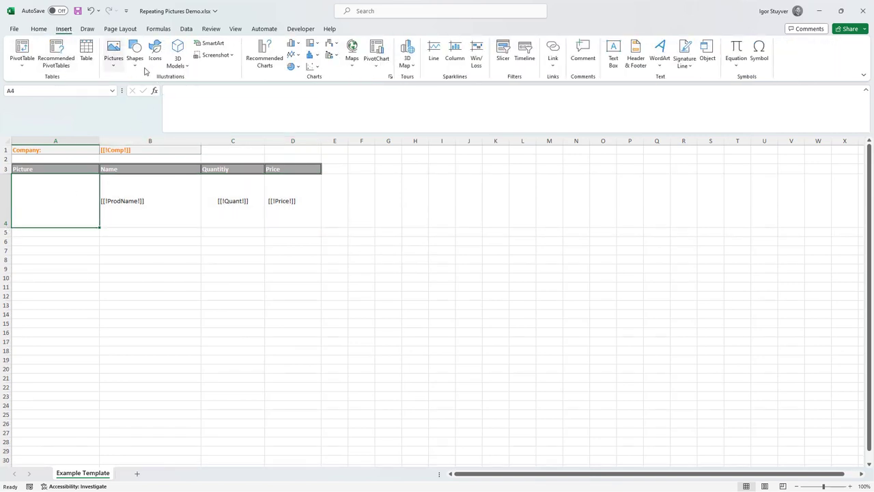
{"action": "left_click", "coordinate": [112, 55]}
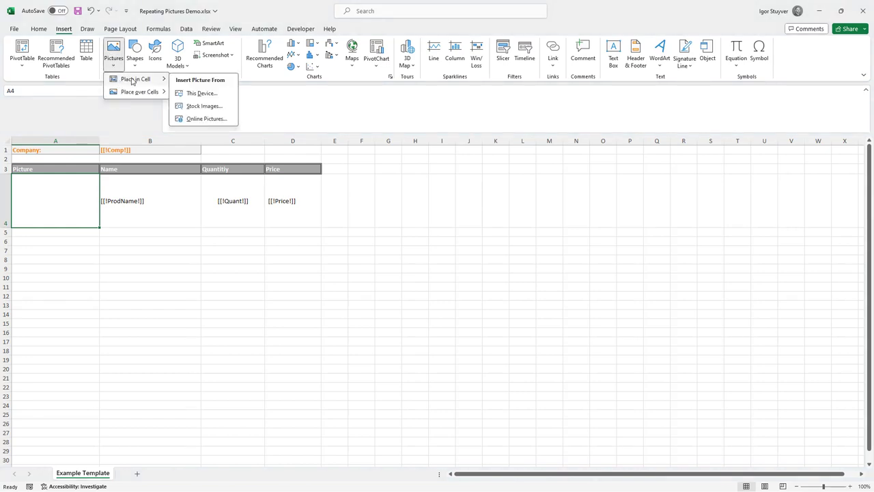
{"action": "mouse_move", "coordinate": [154, 95]}
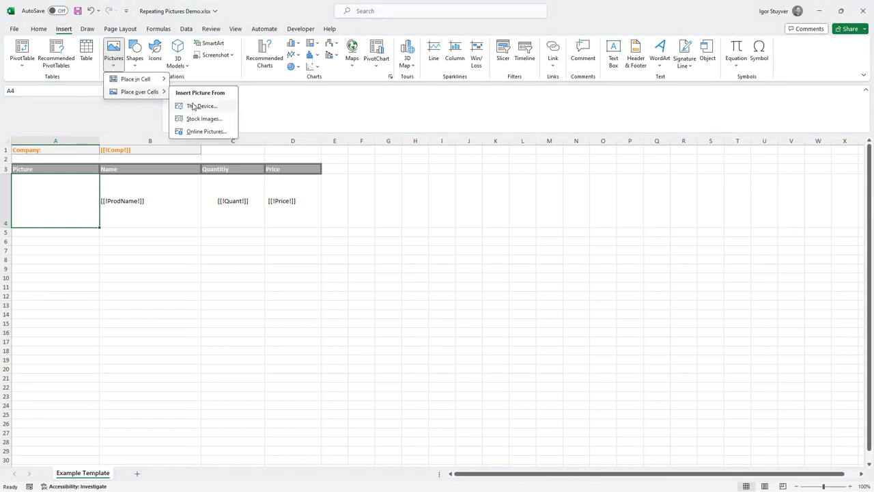
{"action": "left_click", "coordinate": [197, 107]}
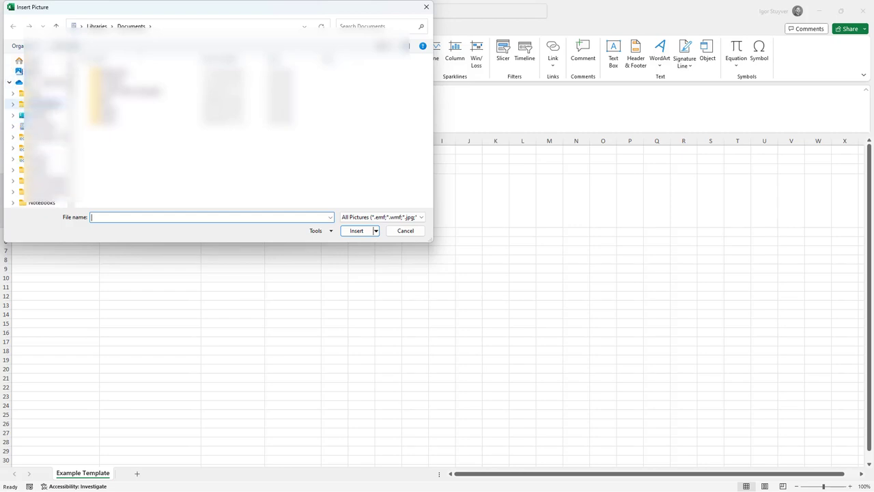
{"action": "left_click", "coordinate": [28, 59]}
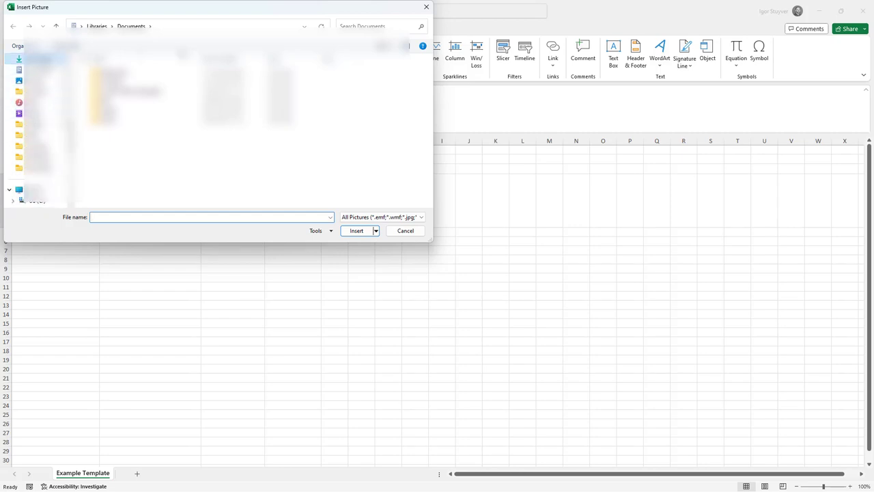
{"action": "left_click", "coordinate": [383, 25]}
{"action": "type", "text": "pi"}
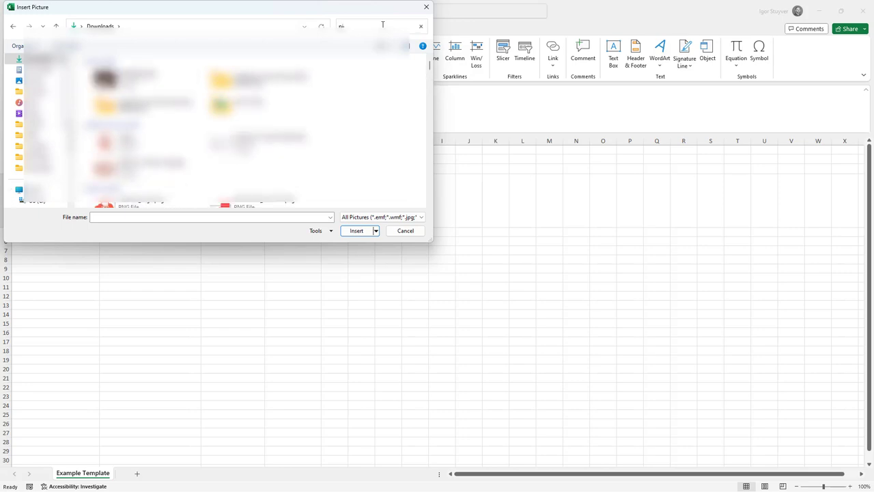
{"action": "type", "text": "ctla"}
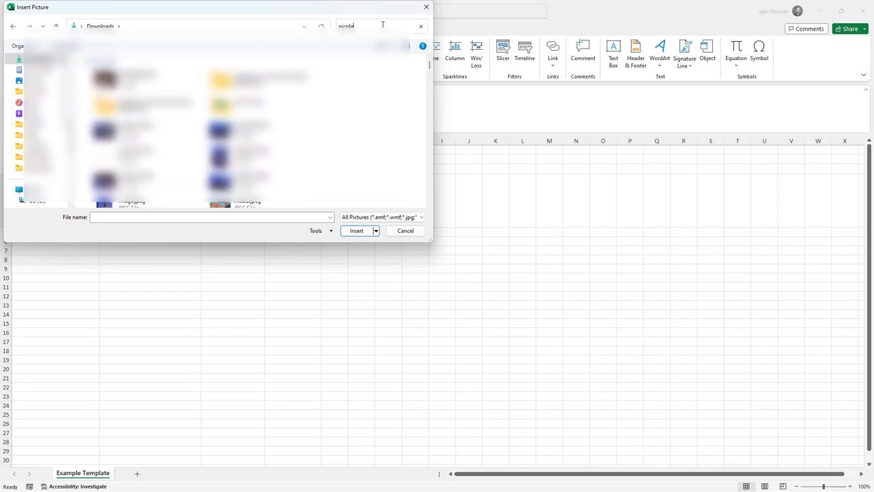
{"action": "type", "text": "ceh"}
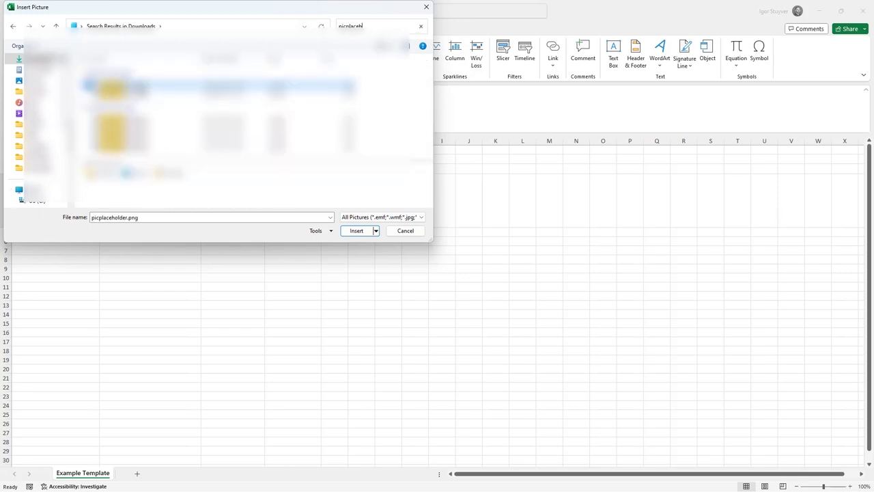
{"action": "left_click", "coordinate": [355, 230]}
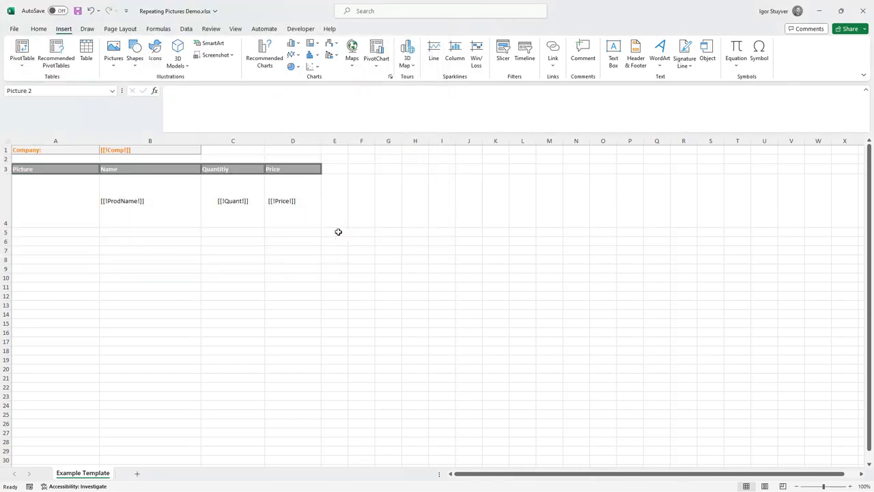
Shrink the placeholder picture to about 2.51 cm square, position it inside cell A4, and save the template
{"action": "left_click_drag", "start_coordinate": [198, 252], "coordinate": [213, 271]}
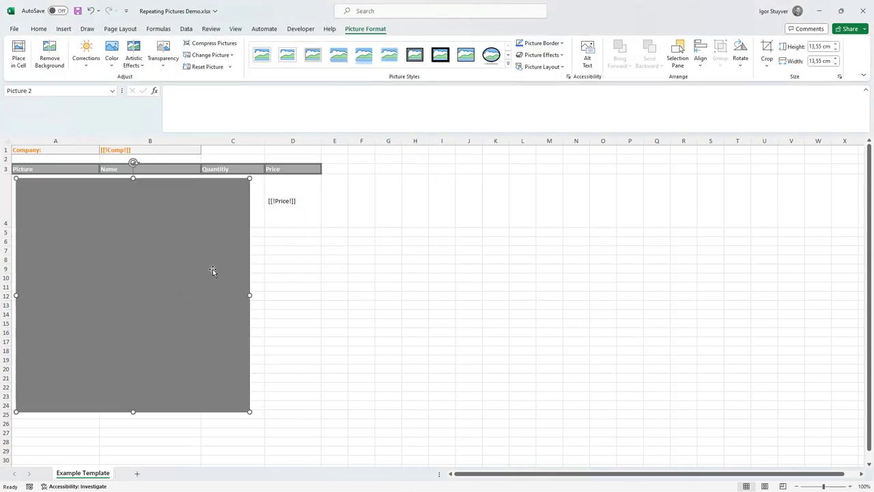
{"action": "left_click_drag", "start_coordinate": [250, 412], "coordinate": [62, 205]}
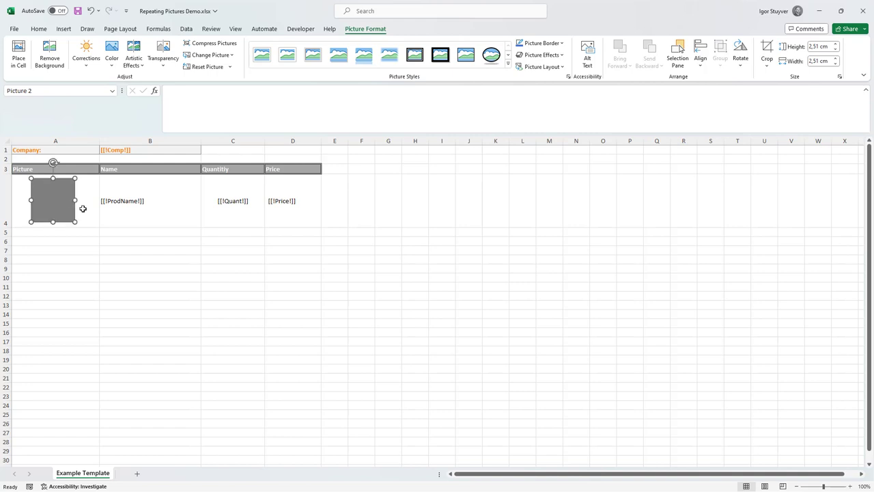
{"action": "left_click", "coordinate": [16, 192]}
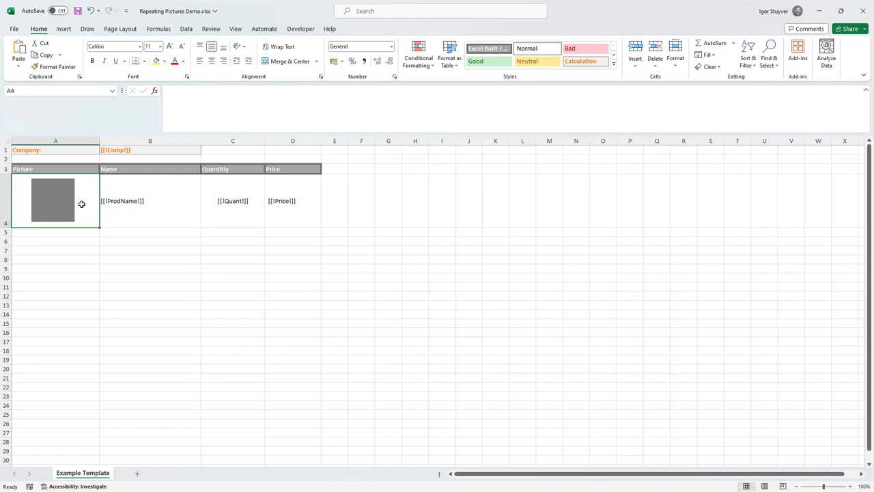
{"action": "left_click", "coordinate": [77, 12]}
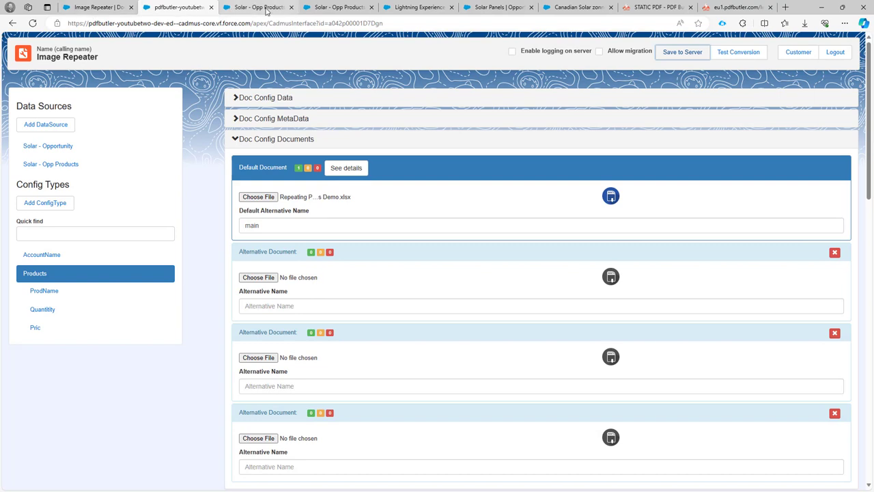
Examine the Solar - Opp Products data source, the Solar Panels opportunity's products, and the Product link on the Canadian Solar zonnepanelen opportunity product
{"action": "left_click", "coordinate": [265, 8]}
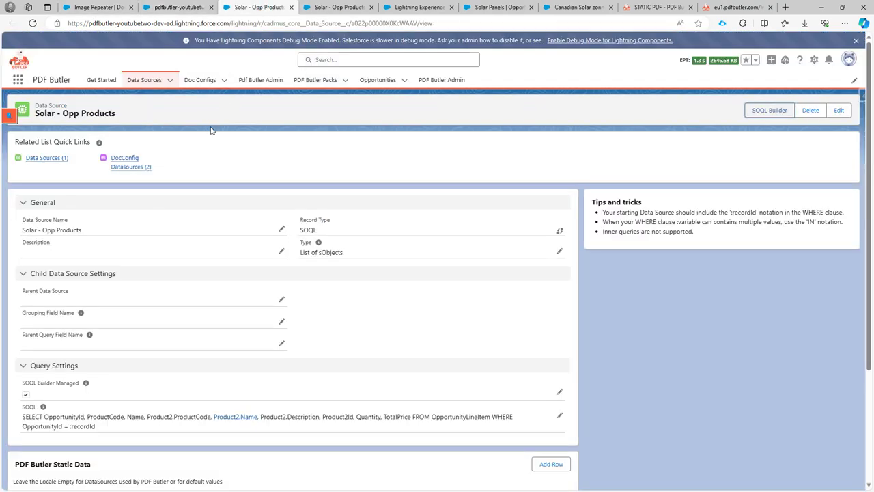
{"action": "left_click", "coordinate": [319, 9]}
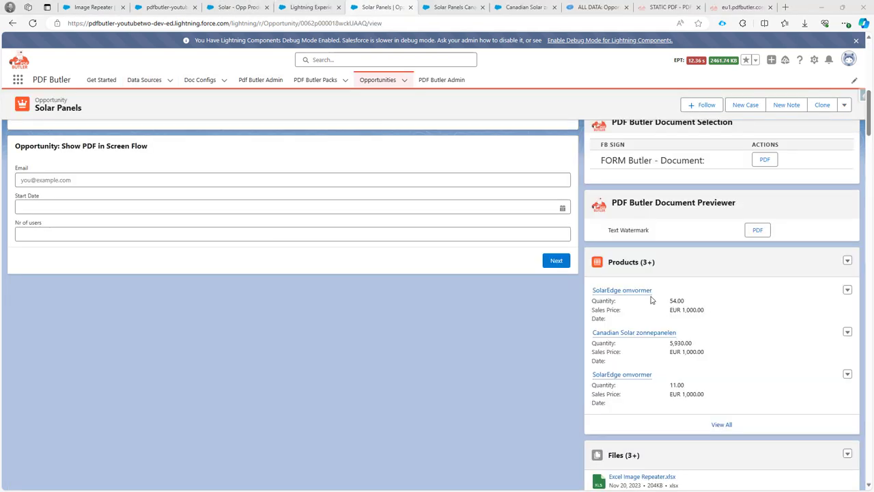
{"action": "mouse_move", "coordinate": [622, 292]}
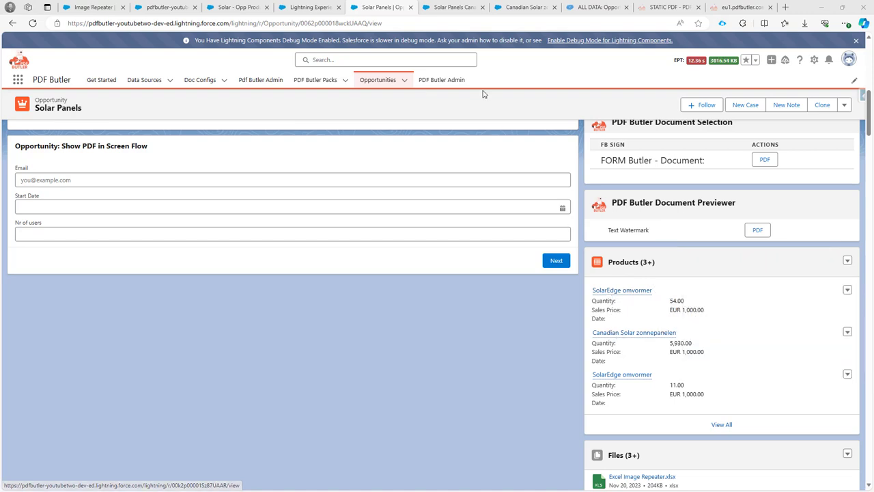
{"action": "left_click", "coordinate": [439, 8]}
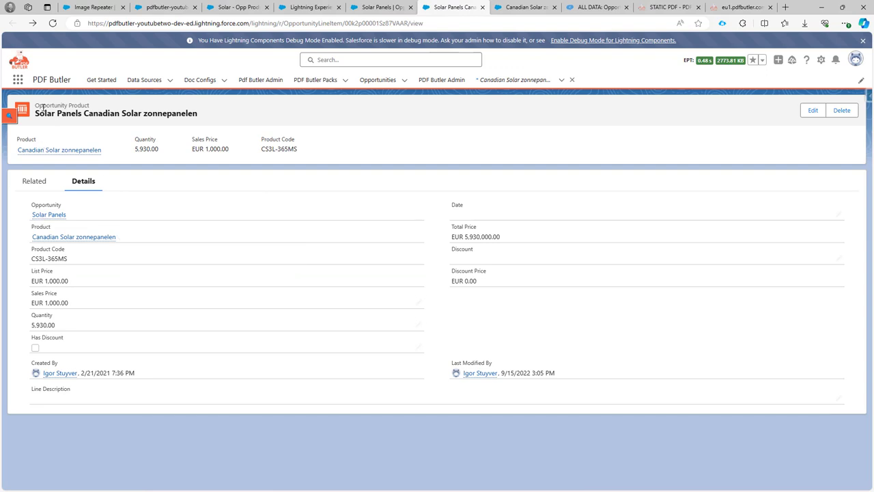
{"action": "left_click_drag", "start_coordinate": [43, 107], "coordinate": [76, 106]}
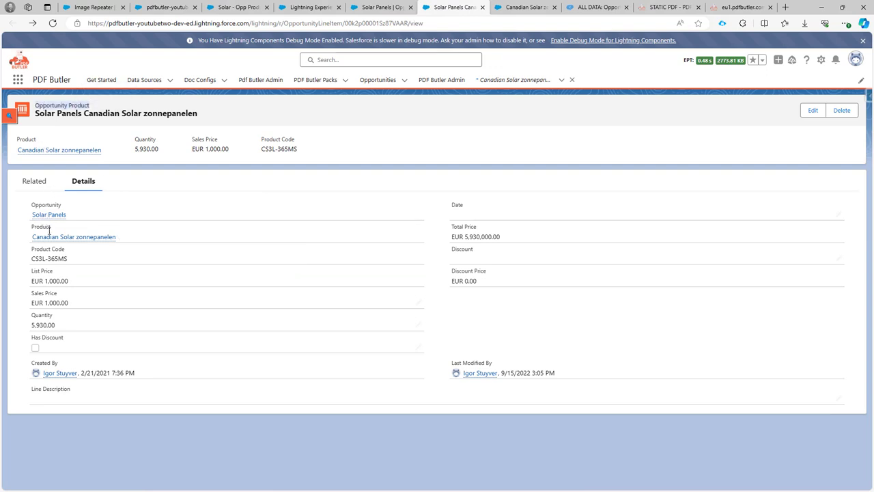
{"action": "mouse_move", "coordinate": [59, 244]}
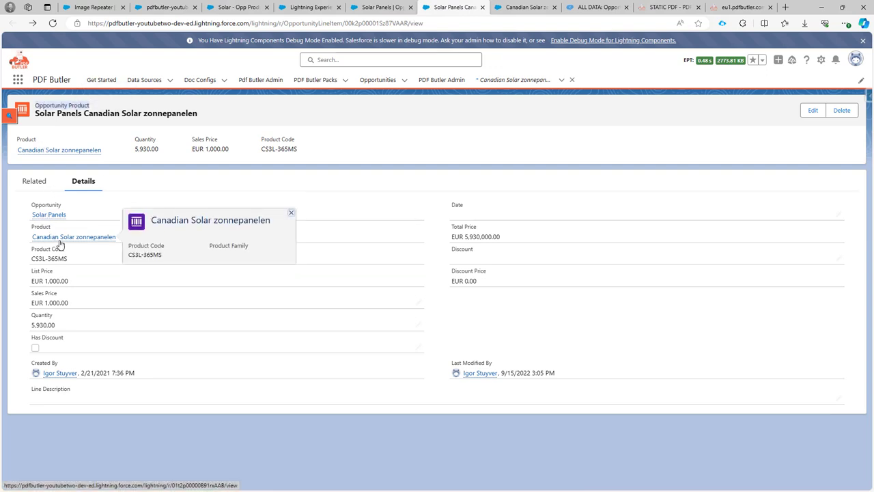
Examine the files attached to the Canadian Solar zonnepanelen product record
{"action": "left_click", "coordinate": [523, 8]}
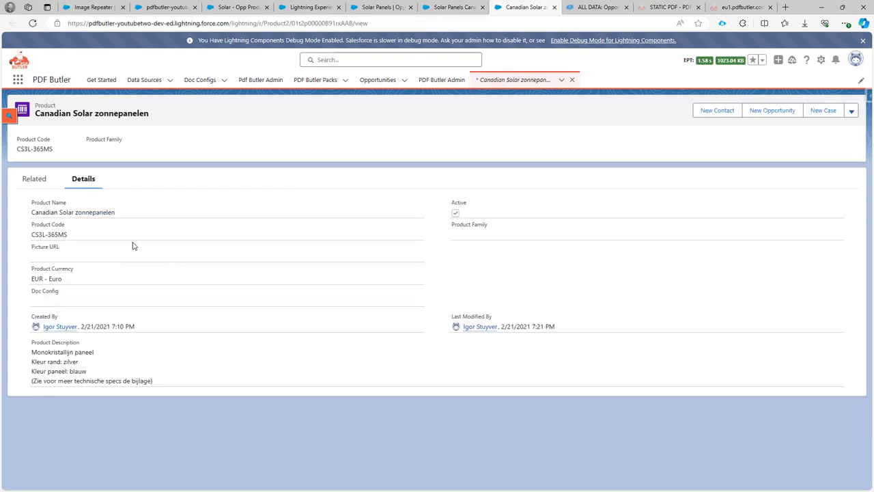
{"action": "left_click", "coordinate": [28, 178]}
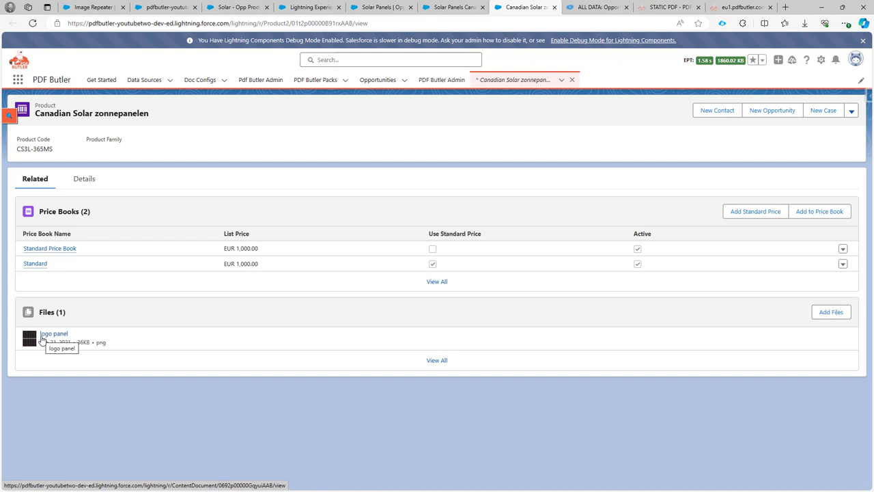
Start a new data source with record type PICTURE LIST as a child of the Solar - Opp Products data source
{"action": "left_click", "coordinate": [237, 10]}
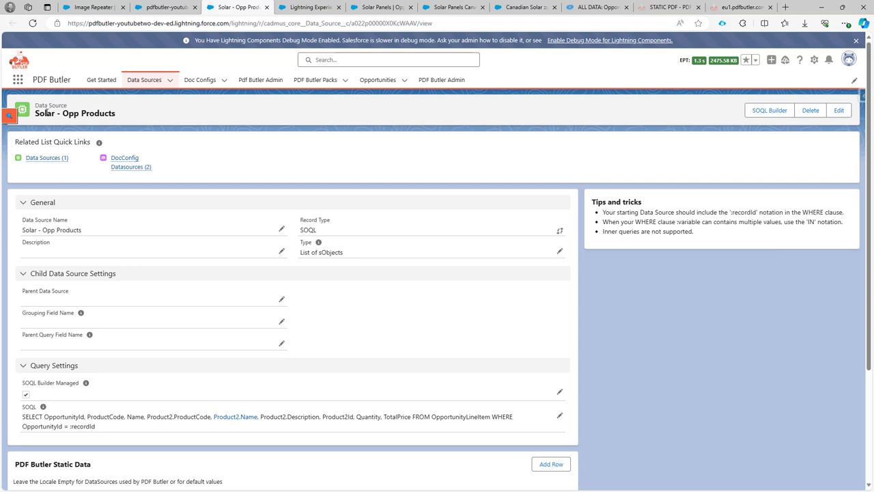
{"action": "left_click_drag", "start_coordinate": [35, 114], "coordinate": [114, 116]}
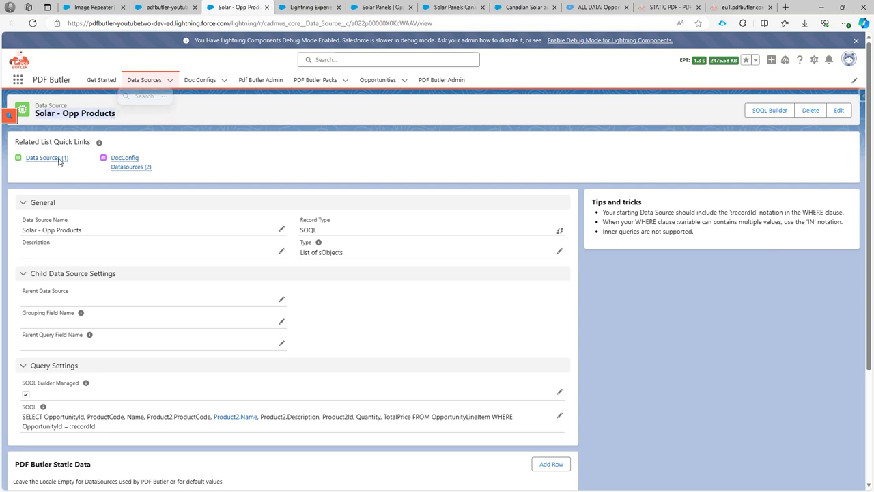
{"action": "mouse_move", "coordinate": [53, 161]}
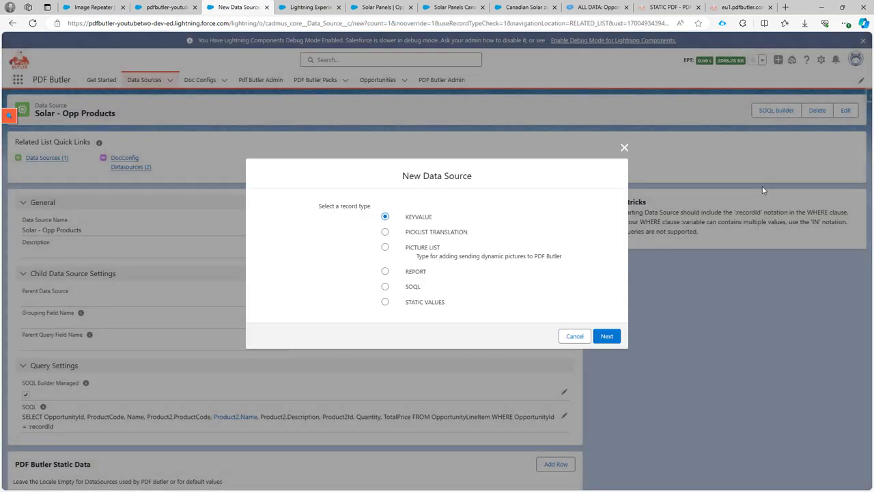
{"action": "left_click", "coordinate": [419, 249]}
{"action": "left_click", "coordinate": [606, 336]}
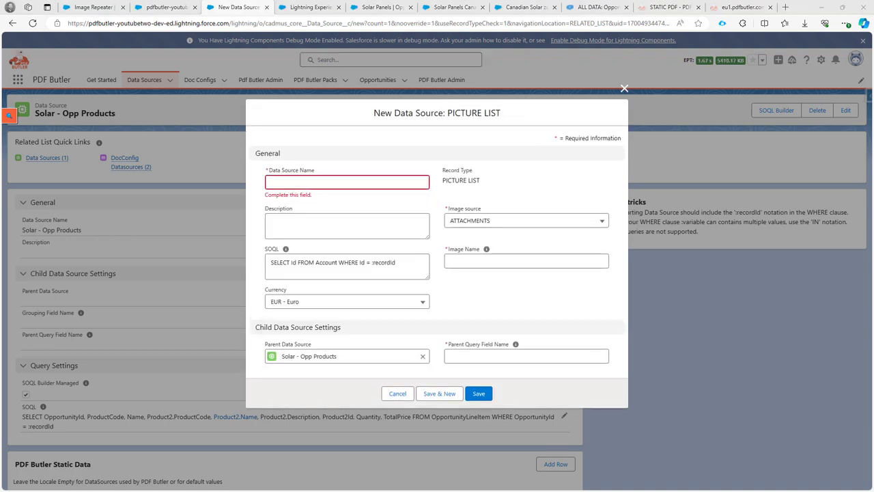
Name the data source Solar - Opp Products Pictures, set its image source to FILES, and enter logo% as the image name
{"action": "left_click", "coordinate": [344, 182]}
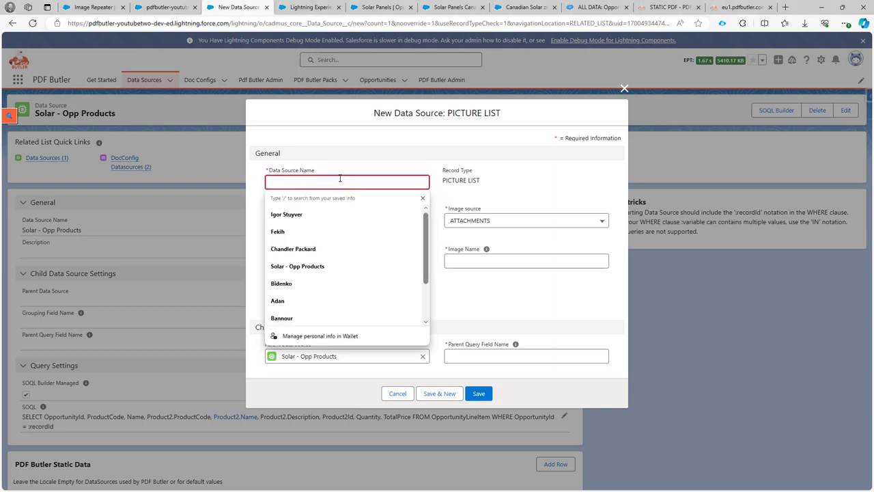
{"action": "type", "text": "Solar - Opp Products Pictures"}
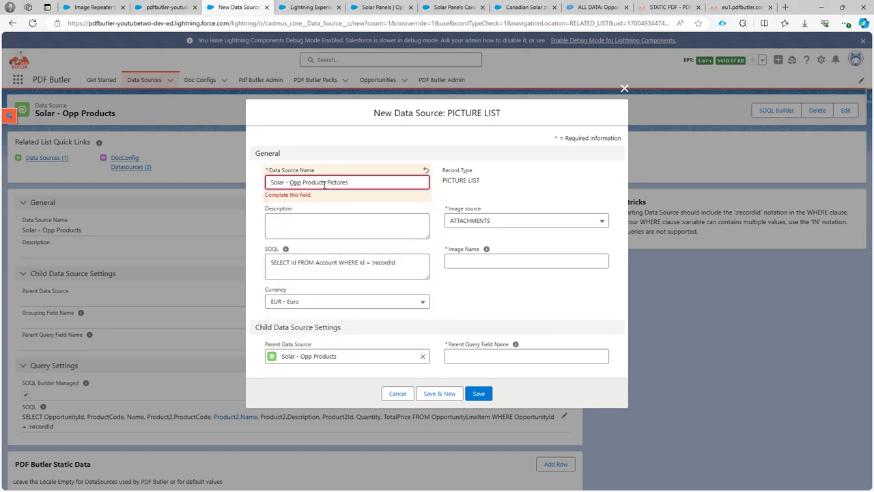
{"action": "left_click", "coordinate": [456, 222]}
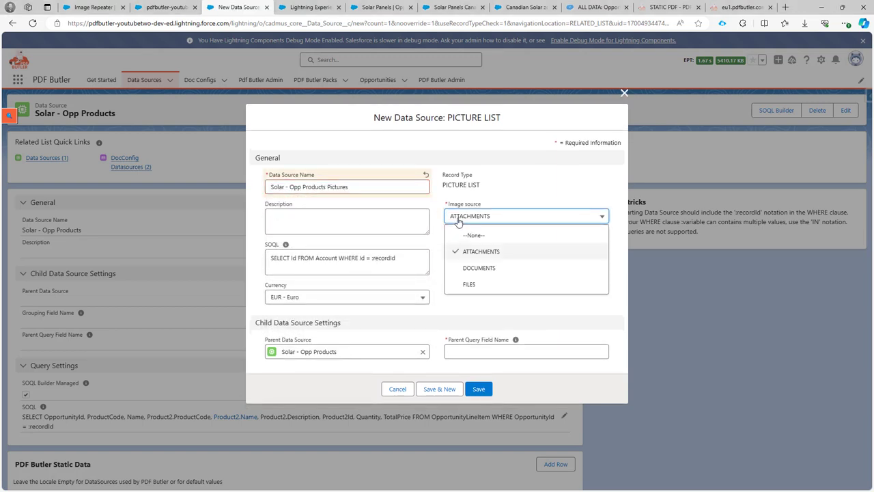
{"action": "left_click", "coordinate": [471, 285]}
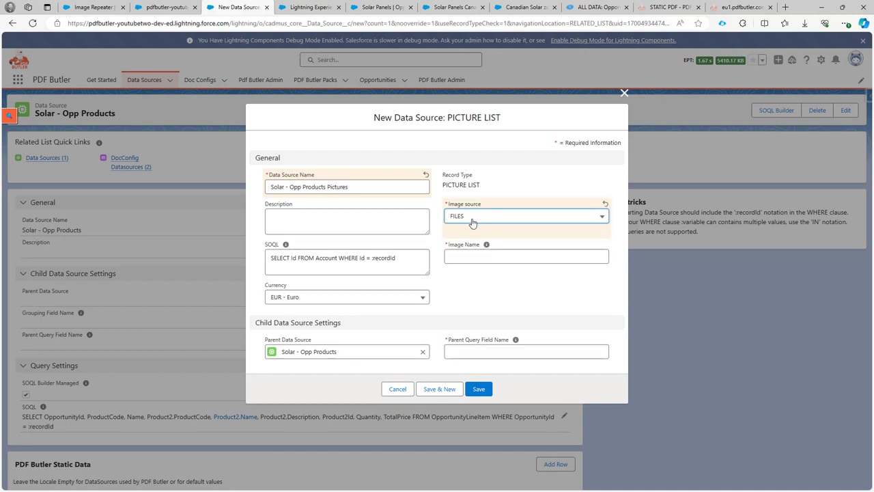
{"action": "left_click", "coordinate": [480, 255]}
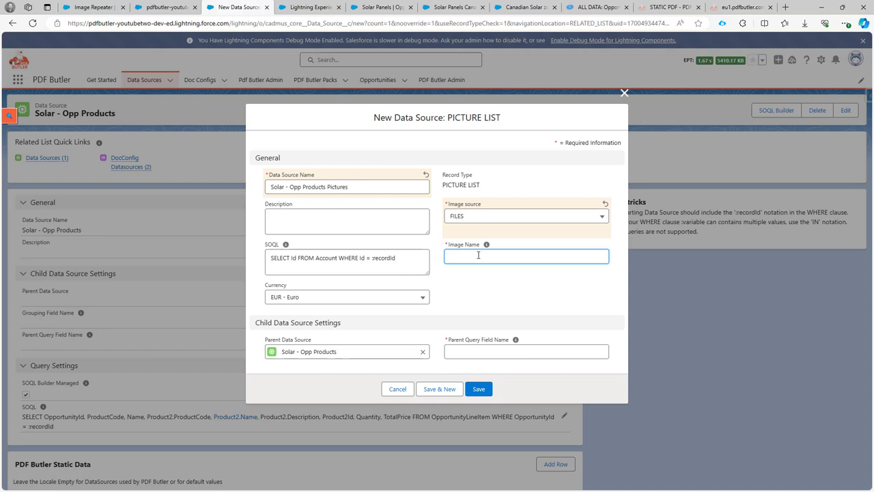
{"action": "type", "text": "{"}
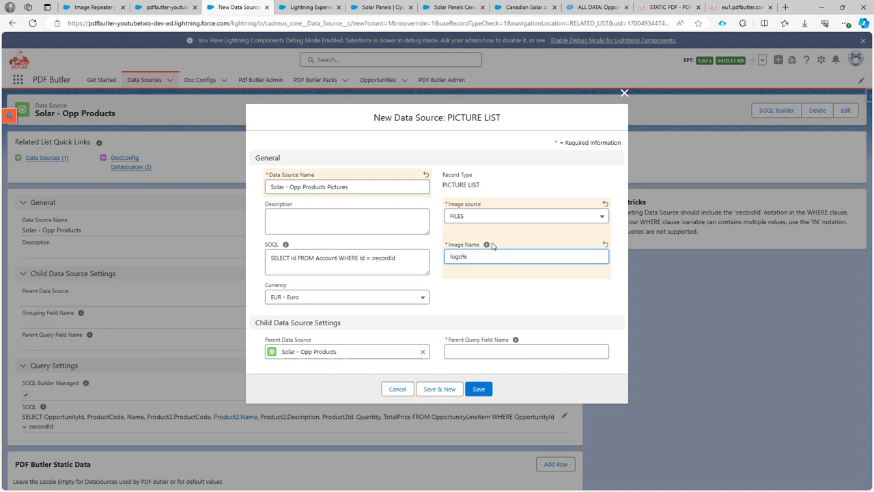
{"action": "mouse_move", "coordinate": [488, 246]}
Check the Product field on the Canadian Solar zonnepanelen opportunity product for use as the parent query field
{"action": "left_click", "coordinate": [473, 353]}
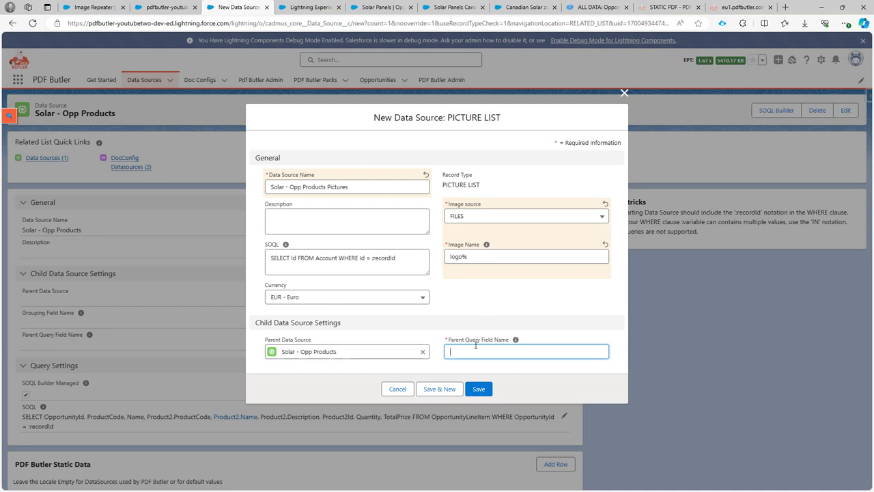
{"action": "left_click", "coordinate": [527, 8]}
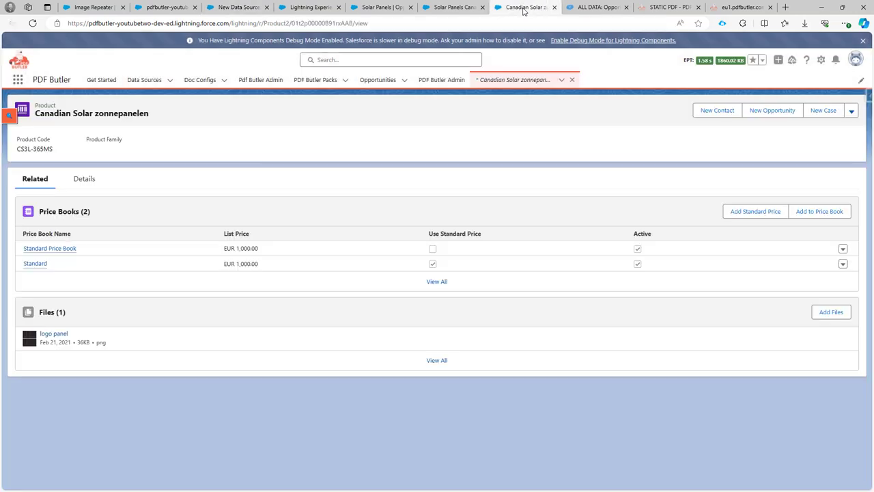
{"action": "left_click", "coordinate": [451, 7]}
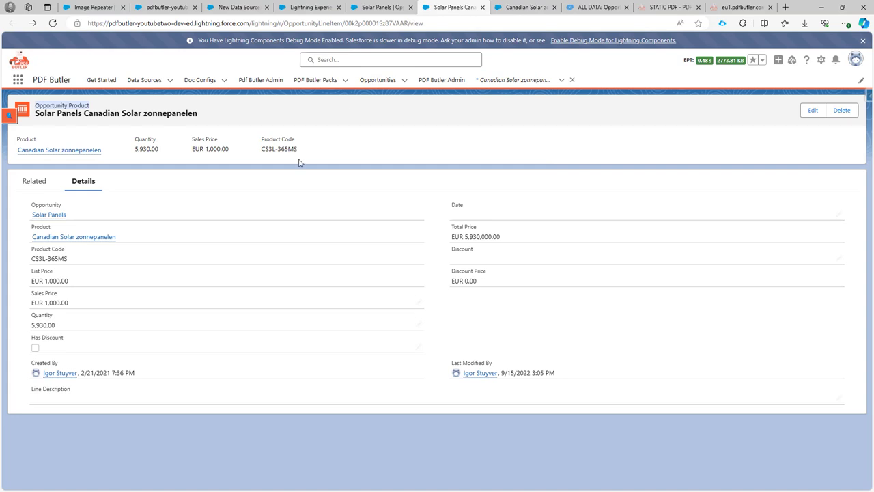
{"action": "double_click", "coordinate": [38, 226]}
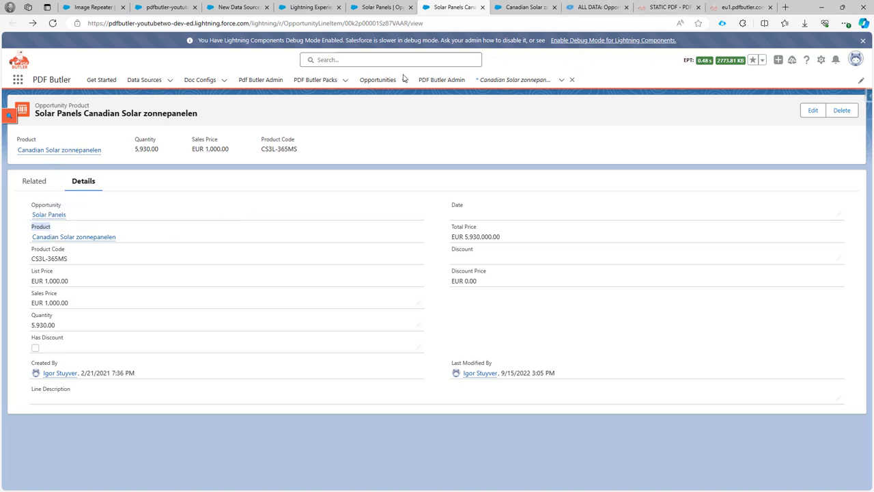
{"action": "left_click", "coordinate": [43, 227]}
{"action": "double_click", "coordinate": [45, 228]}
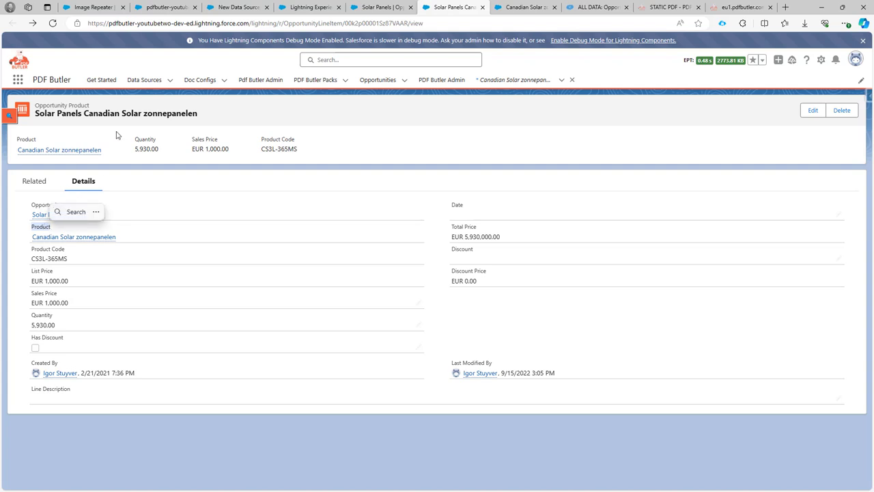
Copy the Product2Id field API name into the picture data source's Parent Query Field Name and save the data source
{"action": "left_click", "coordinate": [585, 8]}
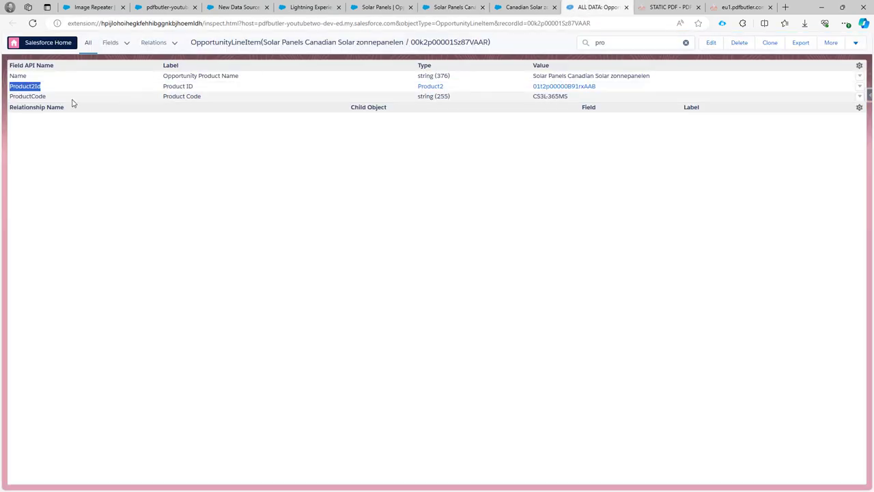
{"action": "double_click", "coordinate": [30, 88]}
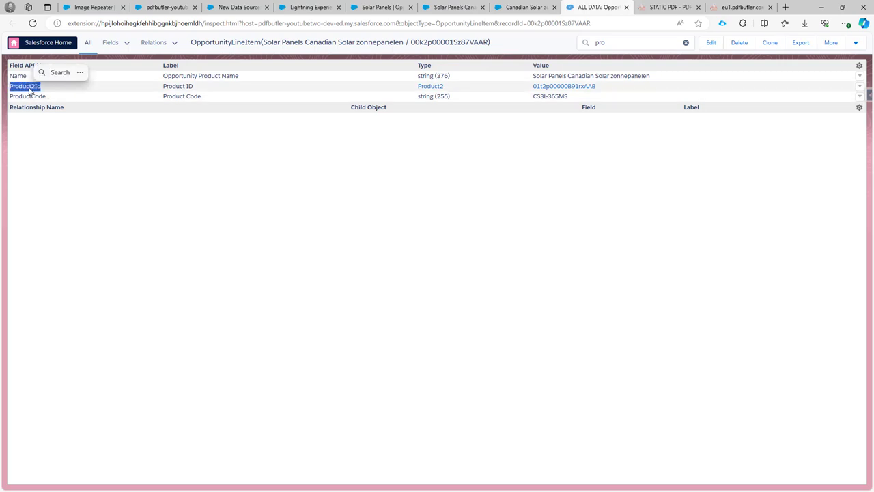
{"action": "right_click", "coordinate": [31, 87]}
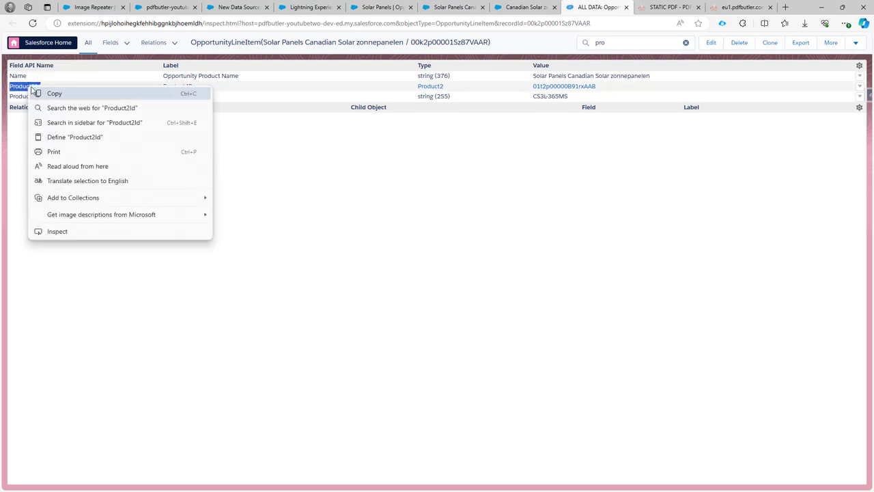
{"action": "left_click", "coordinate": [52, 93]}
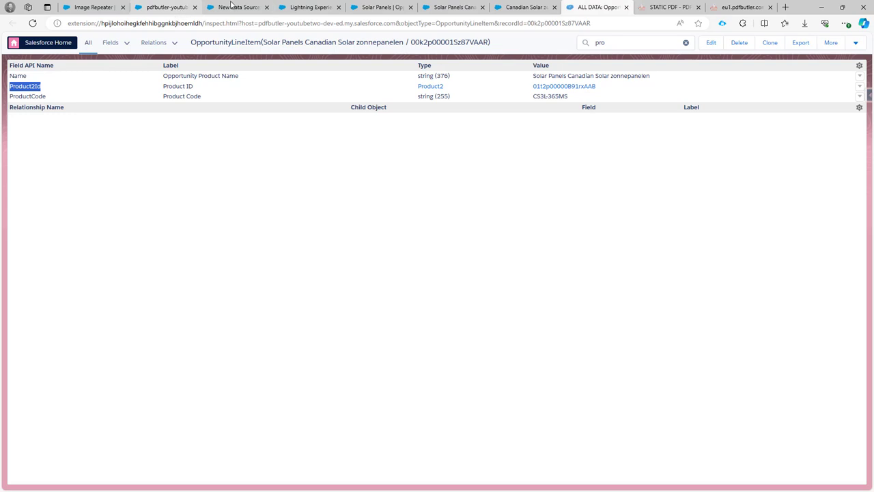
{"action": "left_click", "coordinate": [237, 8]}
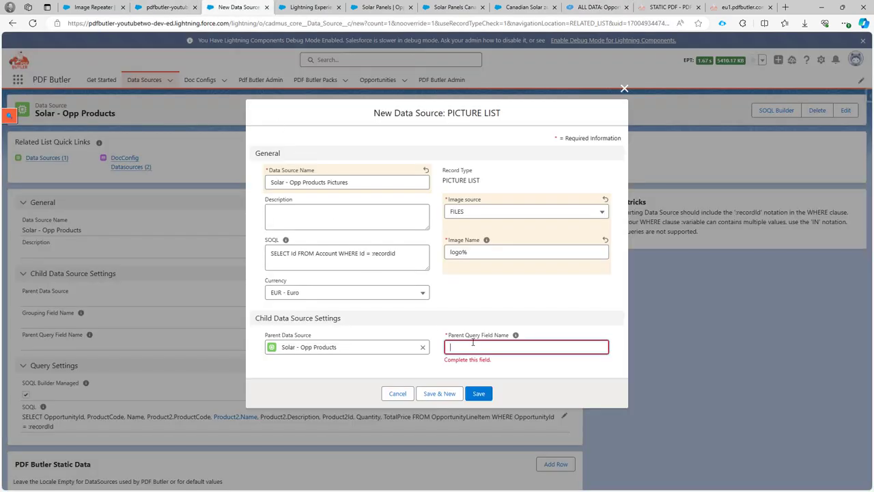
{"action": "key", "text": "ctrl+v"}
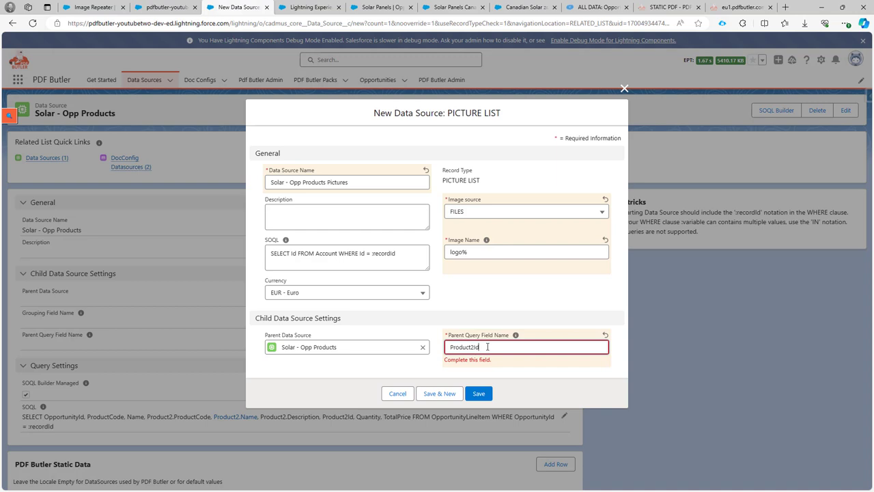
{"action": "double_click", "coordinate": [469, 347]}
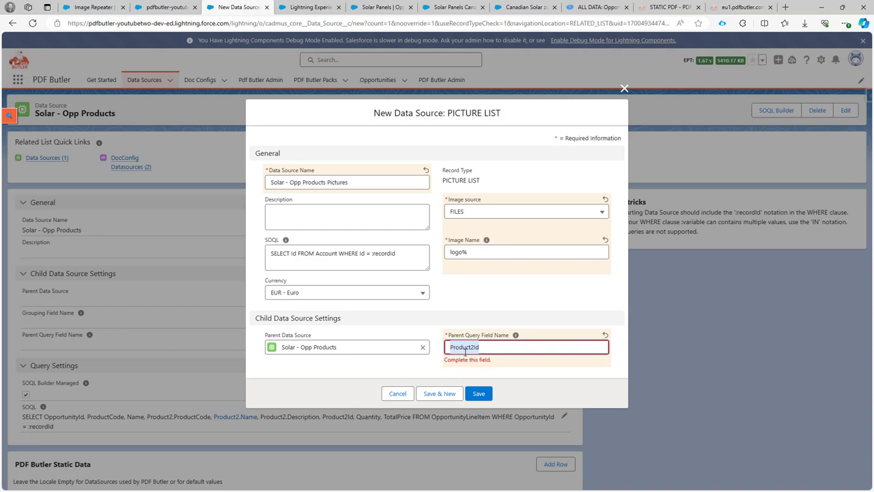
{"action": "left_click", "coordinate": [486, 393]}
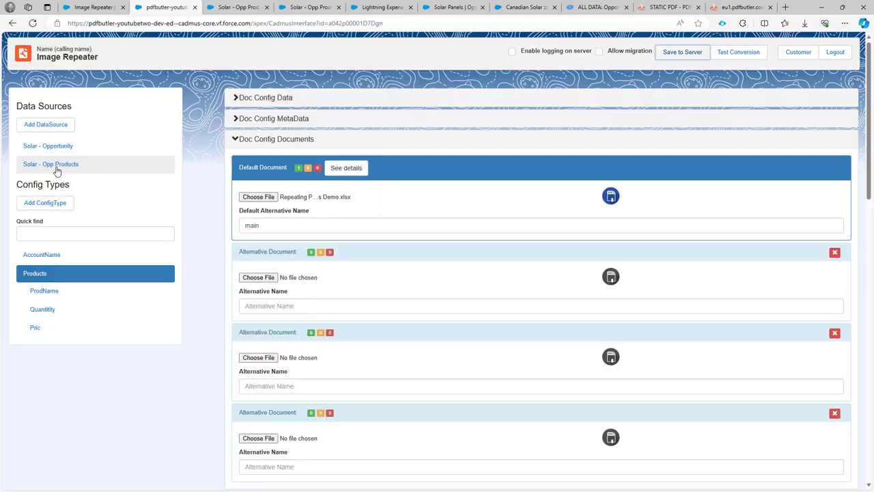
Add Solar - Opp Products Pictures as a child data source of Solar - Opp Products in the Image Repeater configuration
{"action": "left_click", "coordinate": [62, 164]}
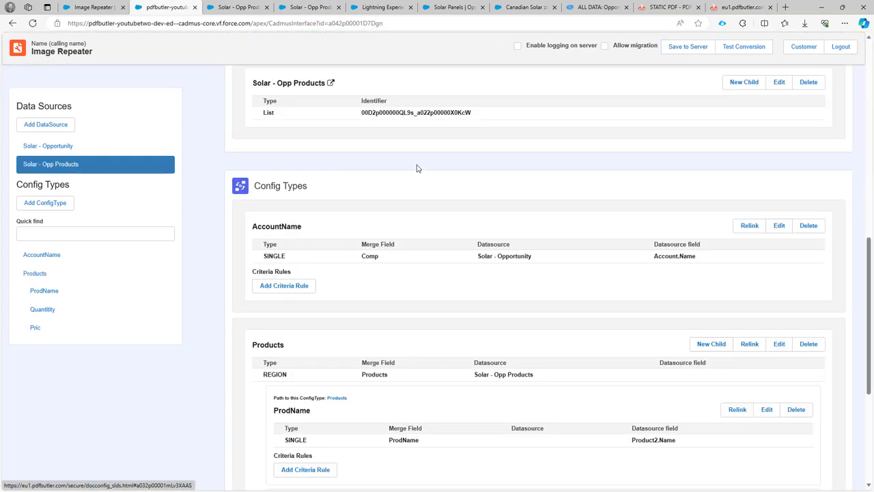
{"action": "scroll", "coordinate": [267, 100], "scroll_direction": "up", "scroll_amount": 1}
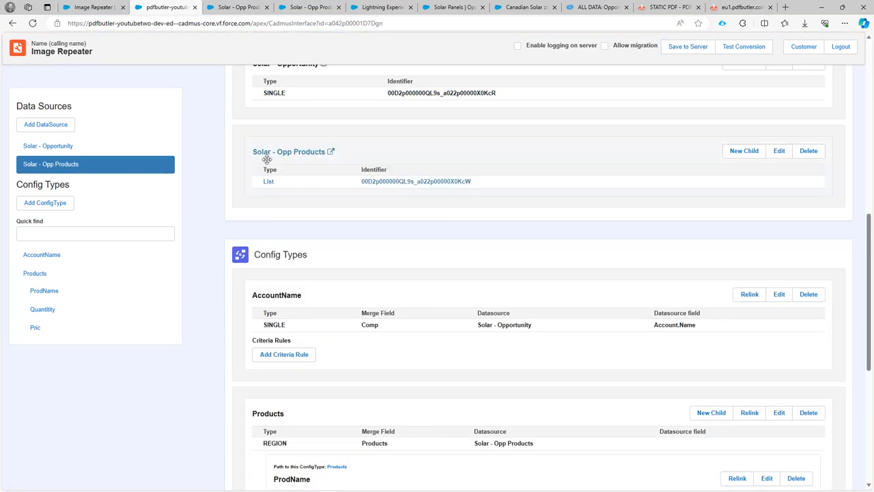
{"action": "left_click", "coordinate": [742, 152]}
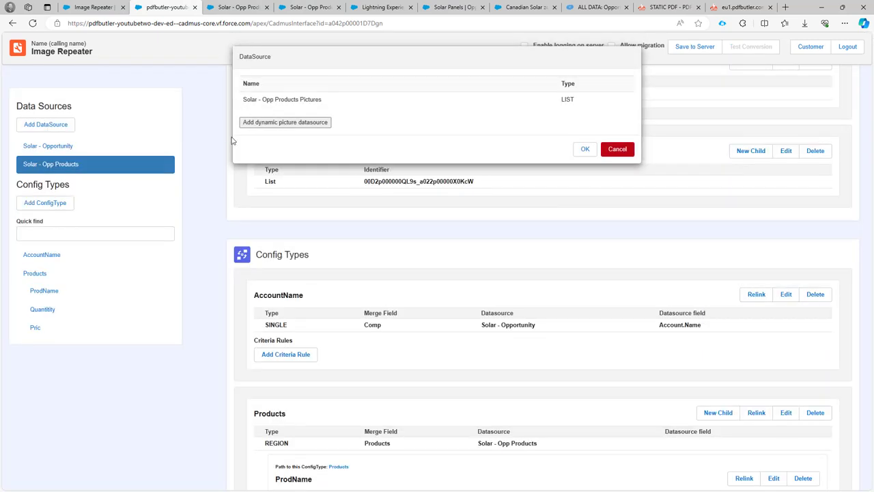
{"action": "left_click", "coordinate": [273, 101]}
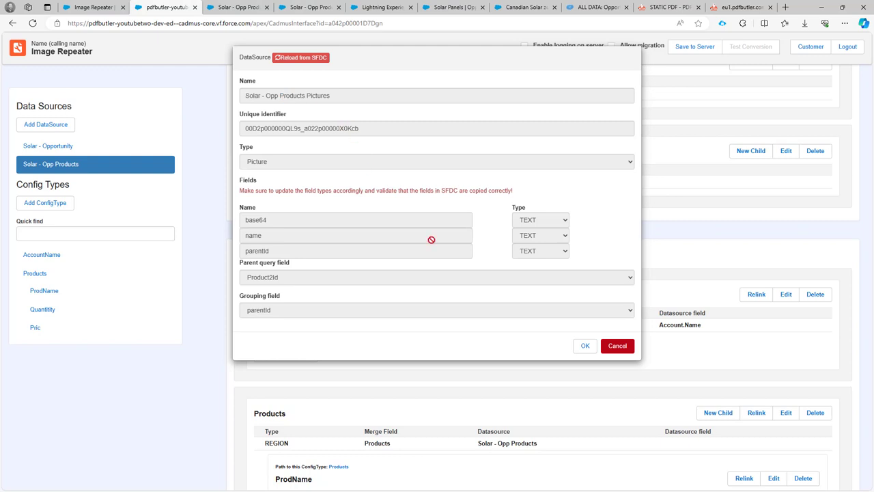
{"action": "left_click", "coordinate": [585, 346]}
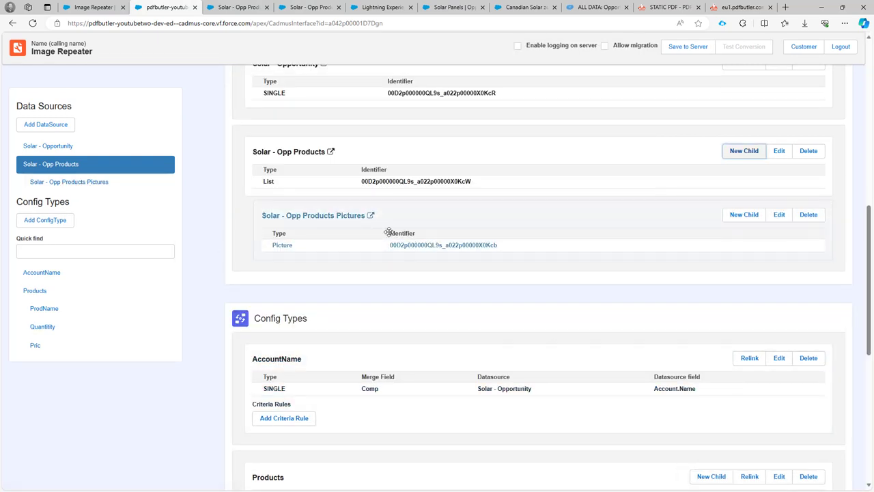
Choose the updated Excel template from the Downloads folder as the default document's file and return to the Products config type
{"action": "left_click", "coordinate": [55, 294]}
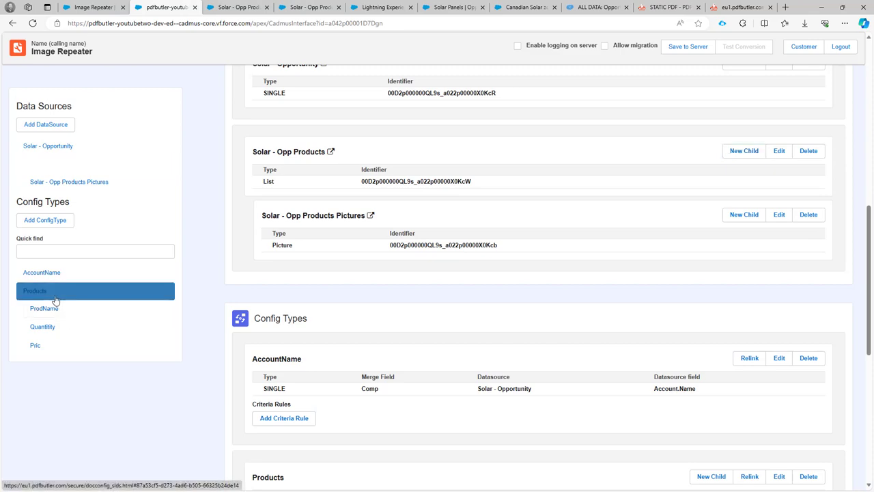
{"action": "scroll", "coordinate": [415, 221], "scroll_direction": "up", "scroll_amount": 20}
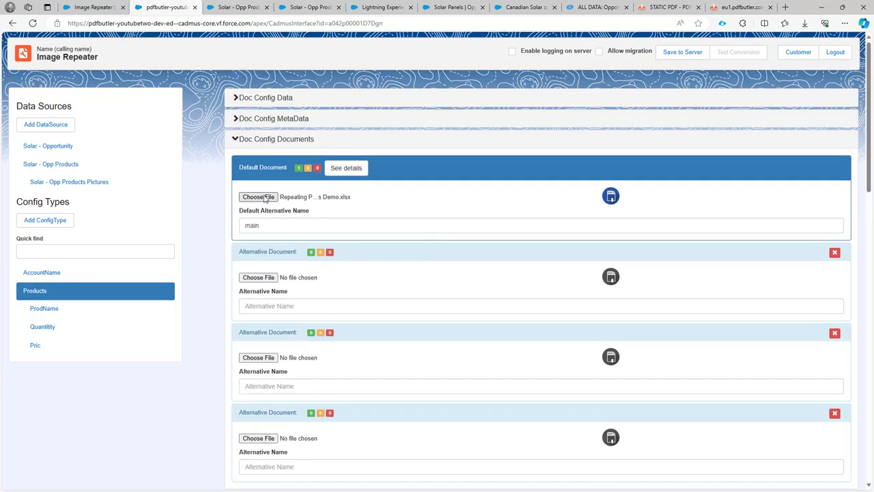
{"action": "left_click", "coordinate": [265, 197]}
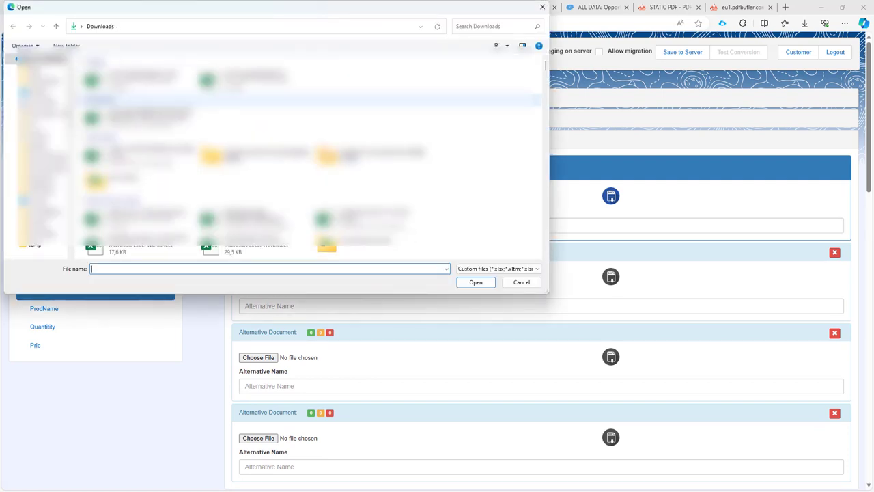
{"action": "double_click", "coordinate": [143, 80]}
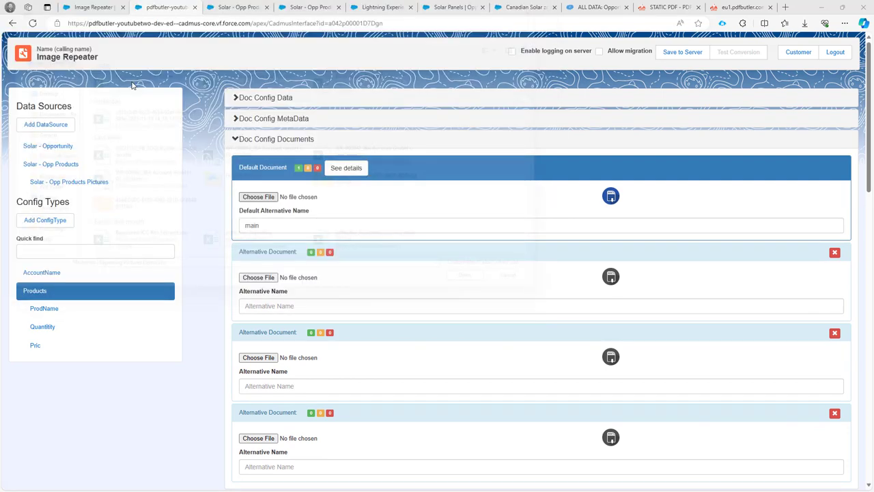
{"action": "scroll", "coordinate": [344, 290], "scroll_direction": "down", "scroll_amount": 15}
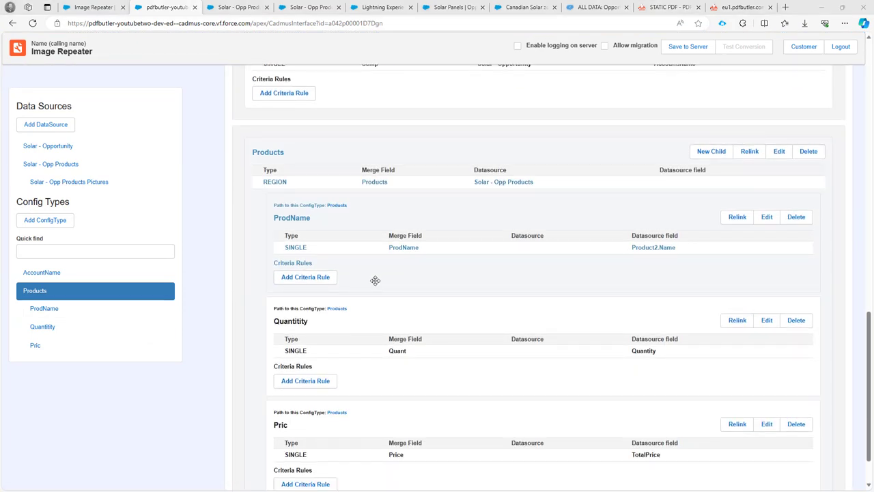
Switch to the Excel template, rename the grey placeholder picture in the Picture column as [[!Logo!]] and save the workbook
{"action": "key", "text": "alt+Tab"}
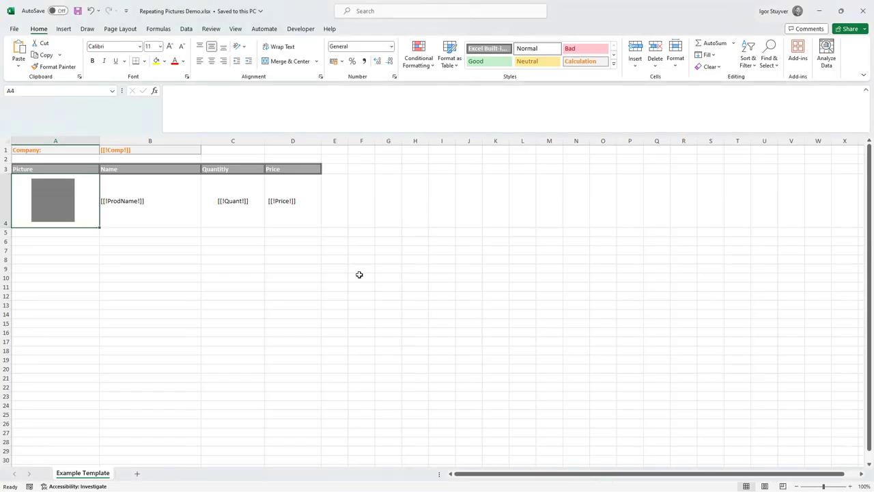
{"action": "left_click", "coordinate": [58, 194]}
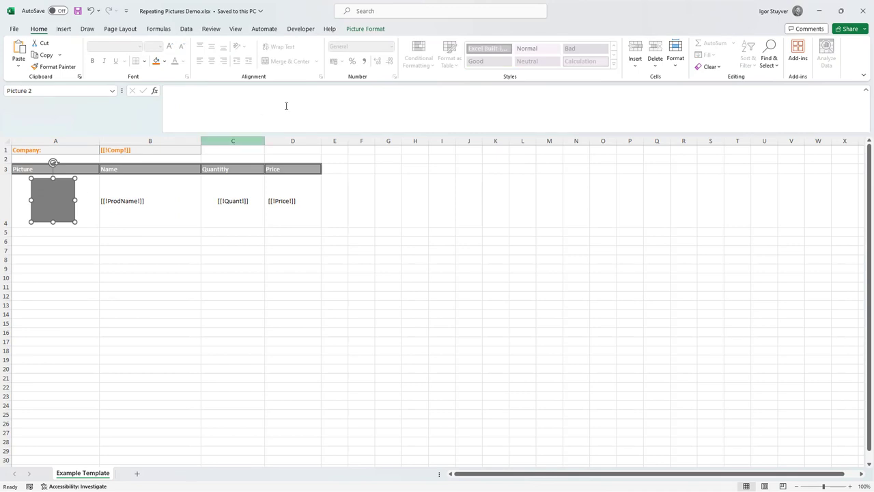
{"action": "left_click", "coordinate": [365, 29]}
{"action": "left_click", "coordinate": [677, 58]}
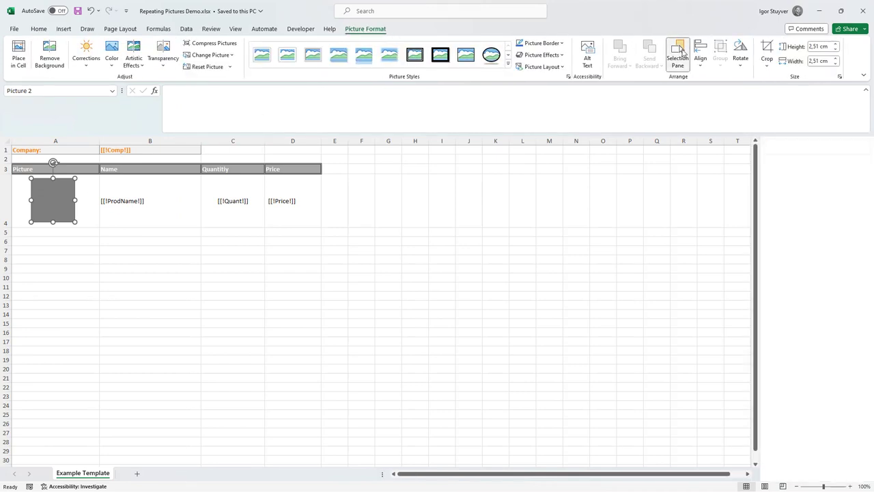
{"action": "left_click", "coordinate": [806, 180]}
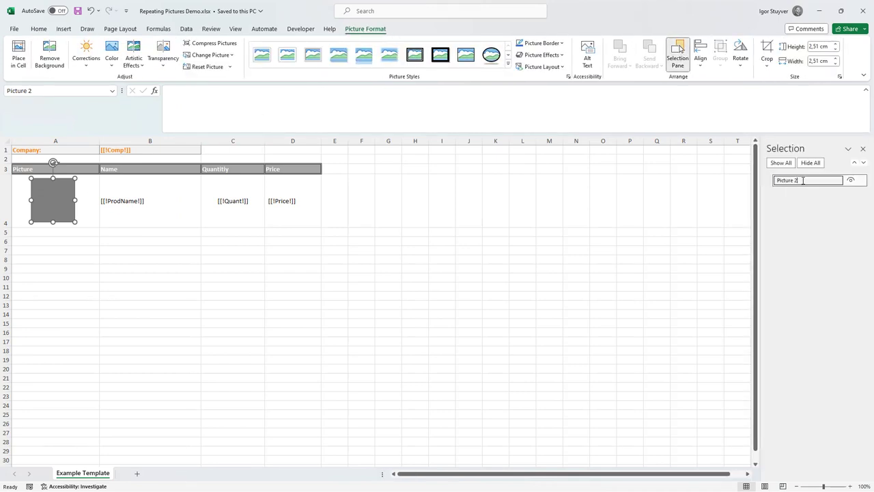
{"action": "key", "text": "ctrl+a"}
{"action": "key", "text": "BackSpace"}
{"action": "left_click", "coordinate": [78, 11]}
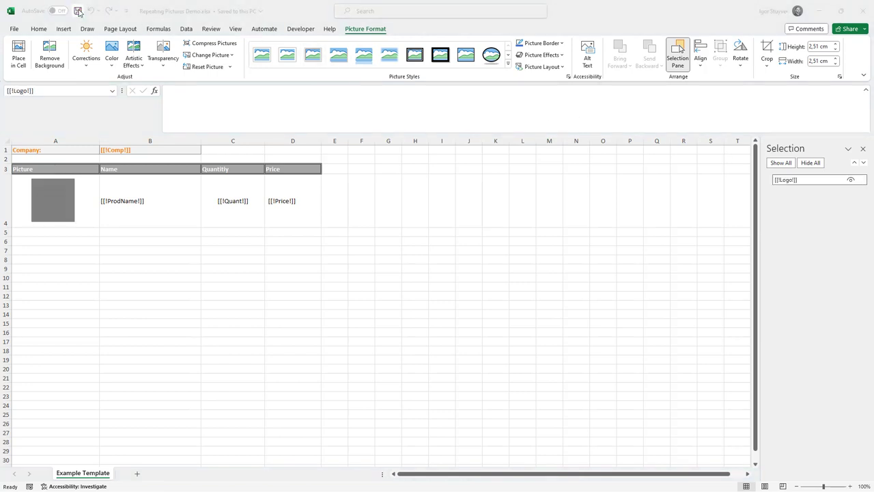
Return to the Image Repeater configuration and choose the saved Repeating Pictures Demo.xlsx from Downloads as the default document's file
{"action": "key", "text": "alt+Tab"}
{"action": "scroll", "coordinate": [748, 205], "scroll_direction": "up", "scroll_amount": 15}
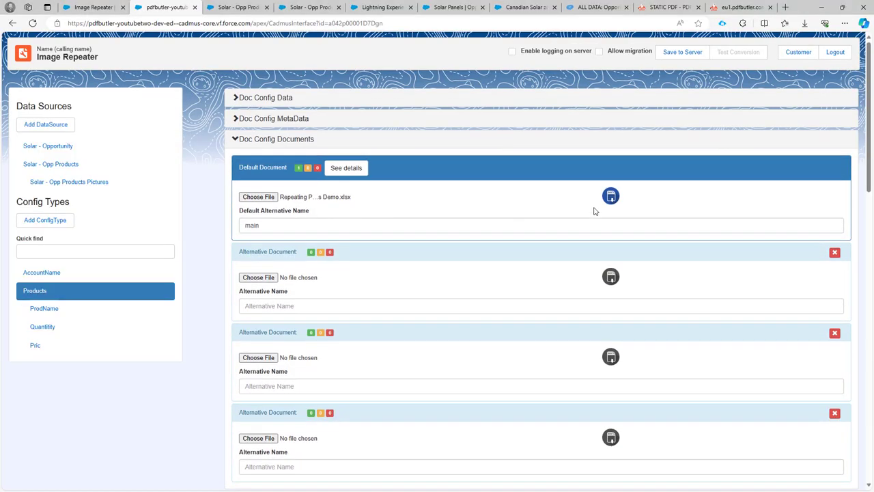
{"action": "left_click", "coordinate": [258, 197]}
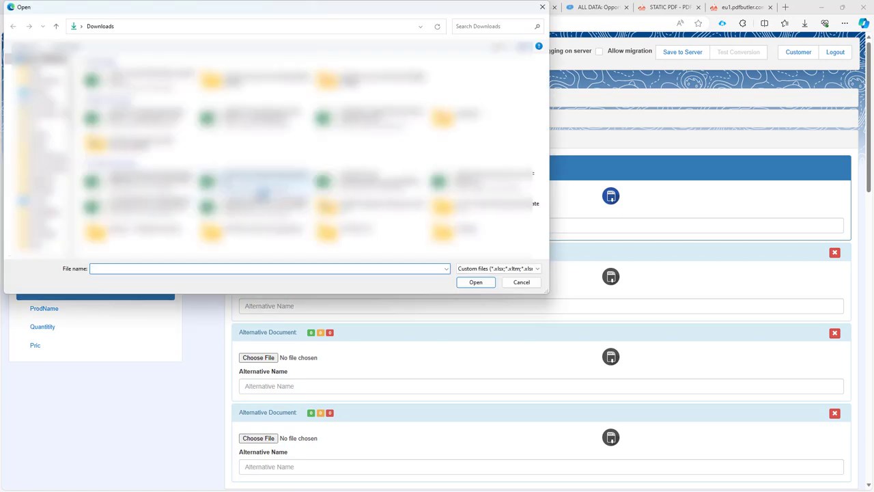
{"action": "double_click", "coordinate": [147, 78]}
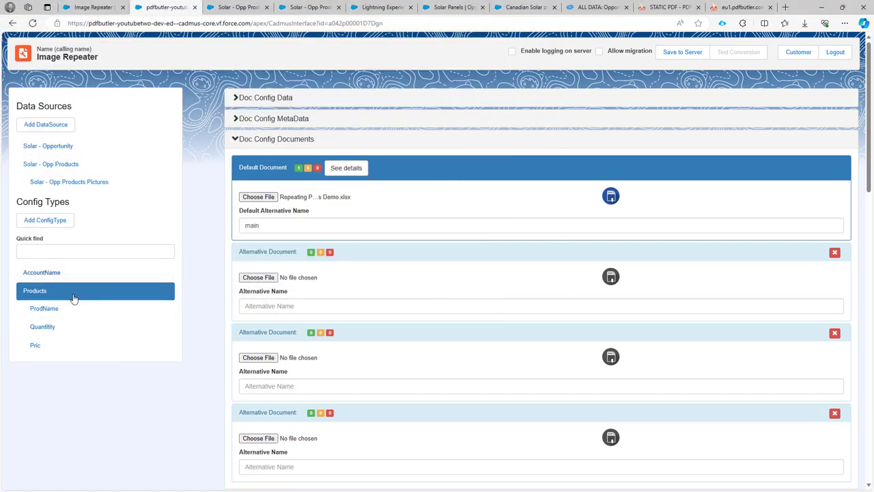
Add a PICTURE child config type named Logo with merge field Logo under Products, and save the configuration to the server
{"action": "scroll", "coordinate": [293, 314], "scroll_direction": "down", "scroll_amount": 10}
{"action": "scroll", "coordinate": [375, 321], "scroll_direction": "down", "scroll_amount": 4}
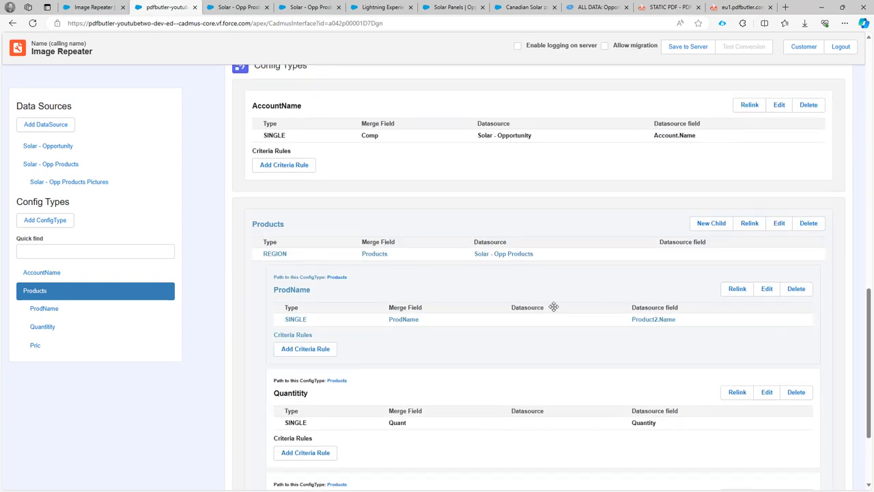
{"action": "left_click", "coordinate": [710, 221]}
{"action": "left_click", "coordinate": [297, 95]}
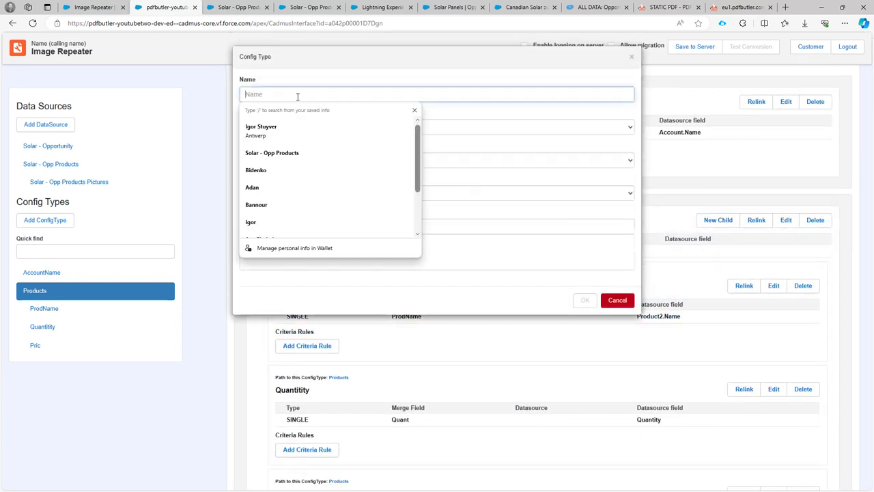
{"action": "type", "text": "Logo"}
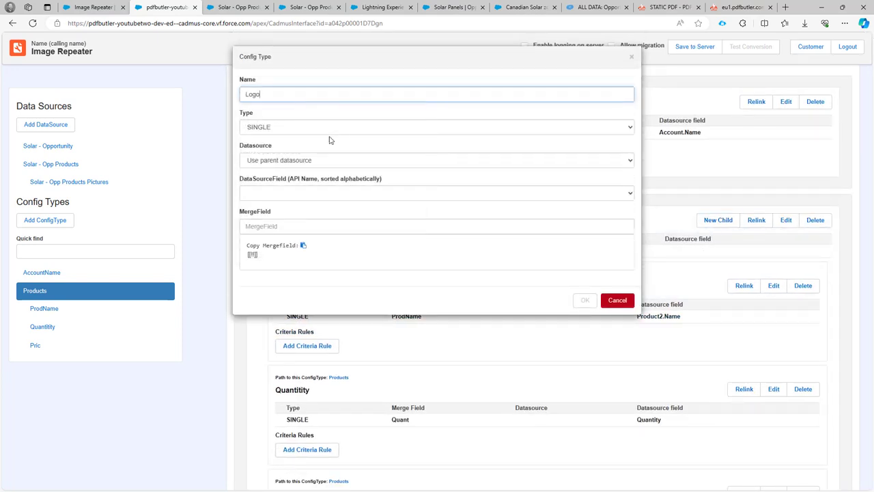
{"action": "left_click", "coordinate": [328, 131]}
{"action": "left_click", "coordinate": [308, 172]}
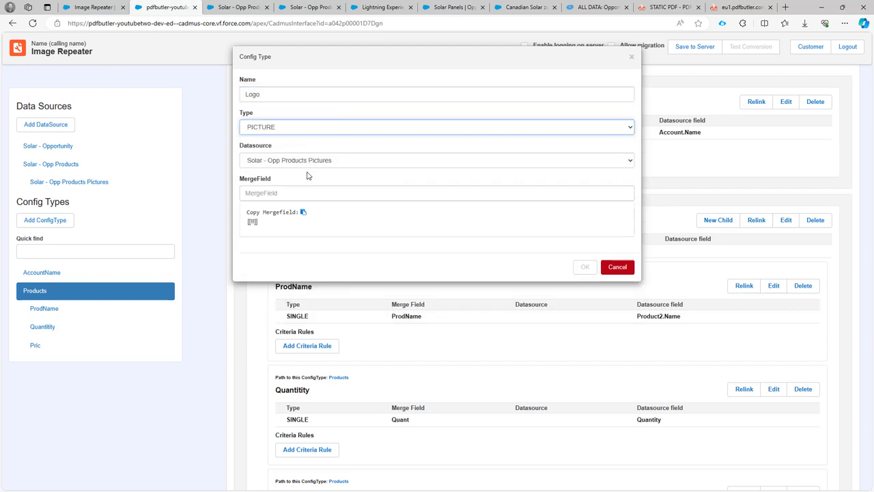
{"action": "left_click", "coordinate": [289, 196]}
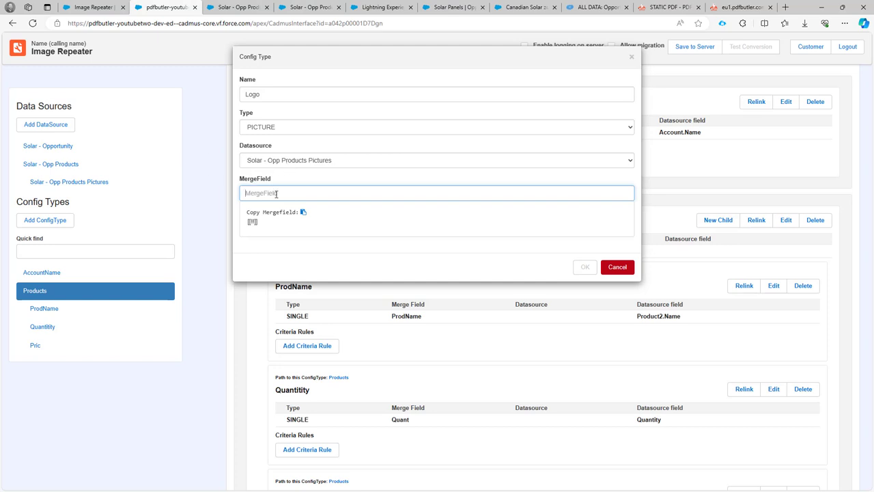
{"action": "type", "text": "Logo"}
{"action": "left_click", "coordinate": [582, 267]}
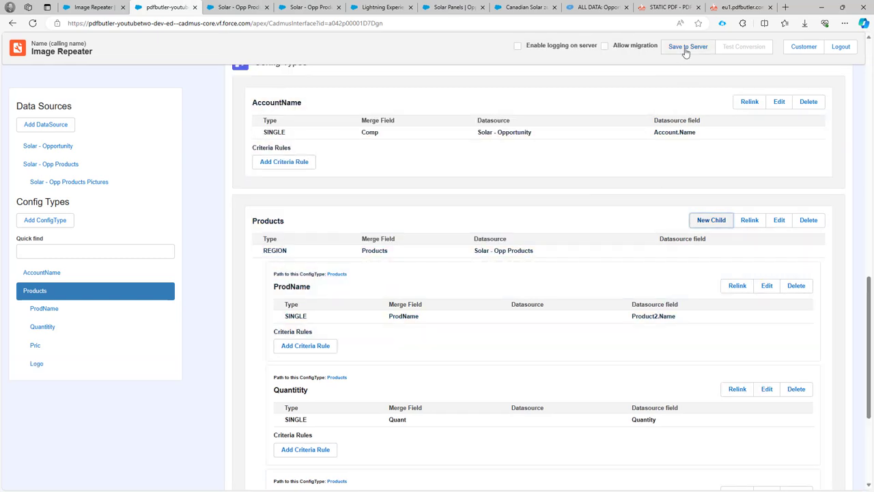
{"action": "left_click", "coordinate": [687, 47]}
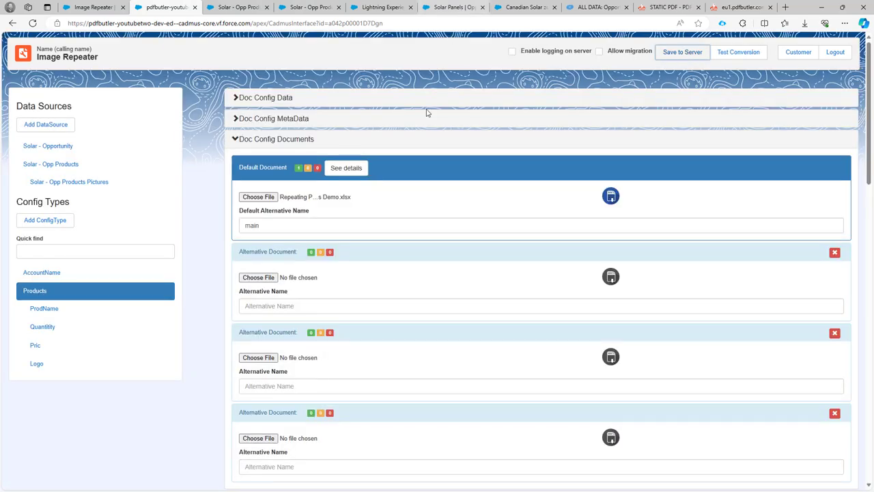
Generate the Image Repeater document as XLSX from the Solar Panels opportunity and bring it up in Excel
{"action": "left_click", "coordinate": [516, 11]}
{"action": "left_click", "coordinate": [444, 12]}
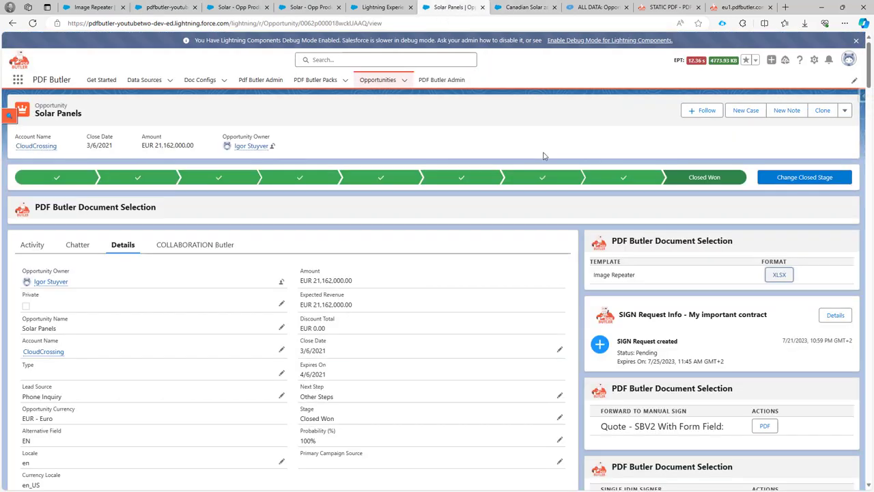
{"action": "left_click", "coordinate": [780, 275]}
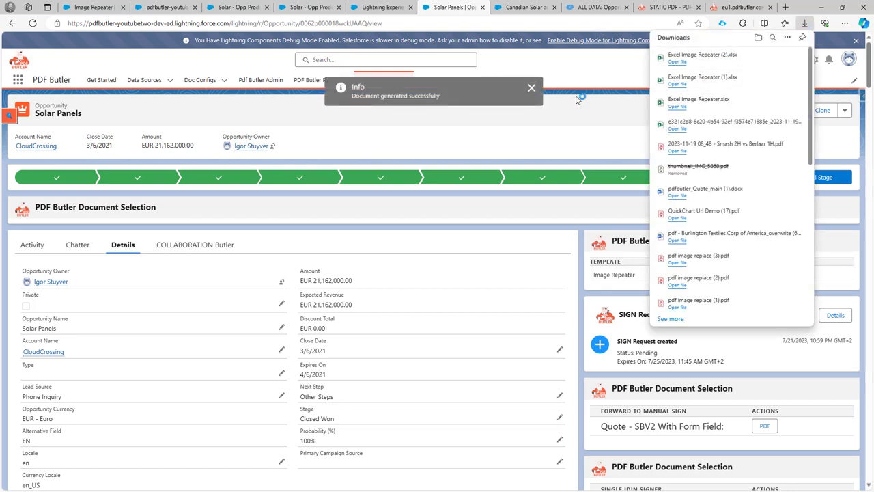
{"action": "key", "text": "alt+Tab"}
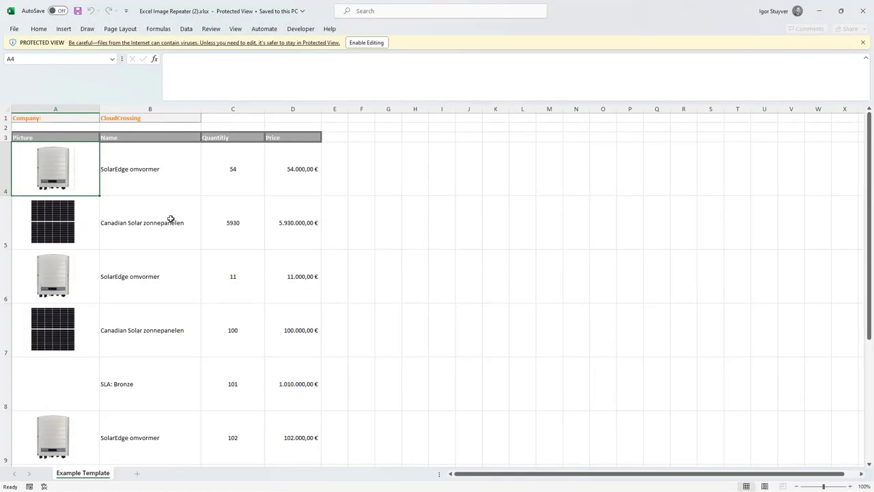
Examine the generated product rows, checking which products have a picture and which picture cells are empty
{"action": "scroll", "coordinate": [67, 220], "scroll_direction": "down", "scroll_amount": 1}
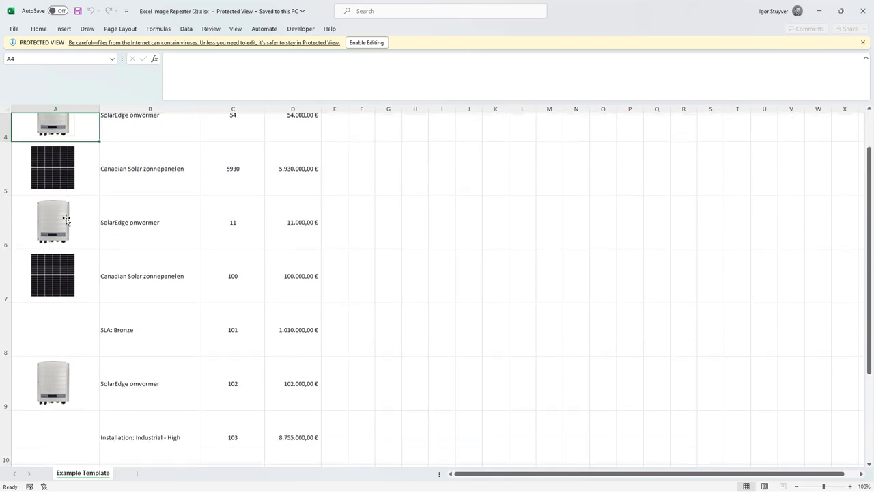
{"action": "scroll", "coordinate": [66, 220], "scroll_direction": "down", "scroll_amount": 2}
{"action": "left_click", "coordinate": [60, 243]}
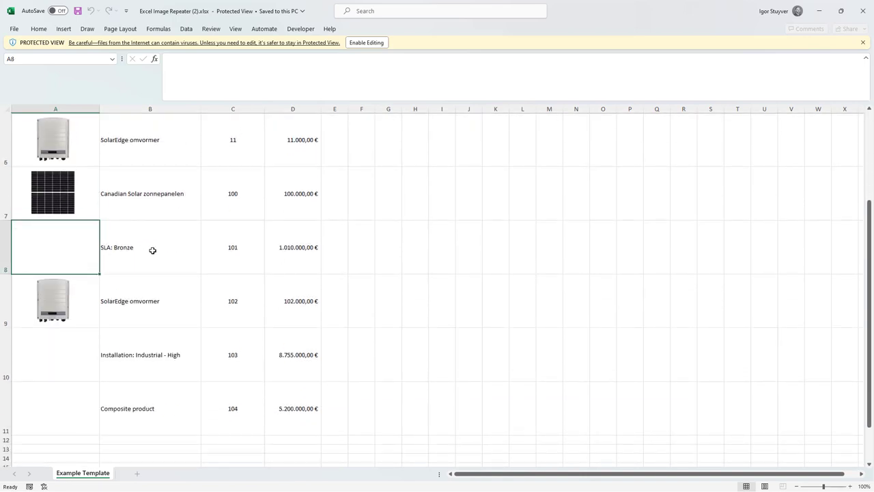
{"action": "left_click", "coordinate": [60, 346]}
{"action": "left_click", "coordinate": [75, 411]}
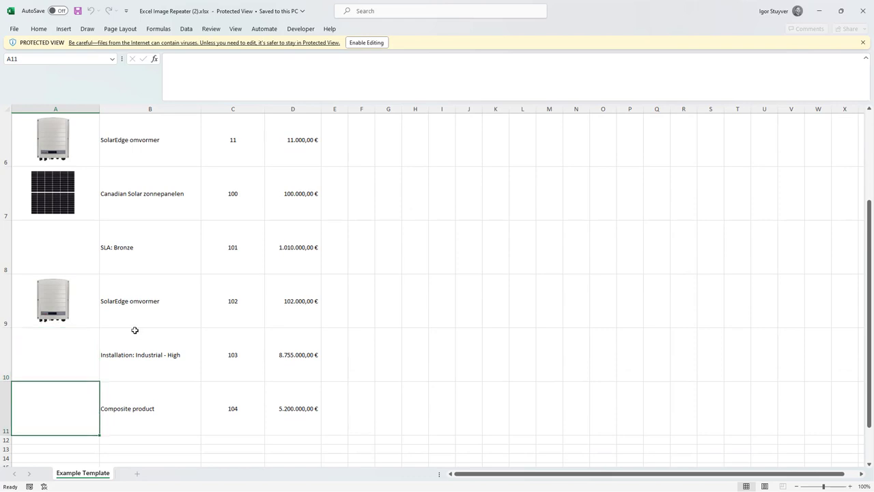
{"action": "scroll", "coordinate": [147, 299], "scroll_direction": "up", "scroll_amount": 3}
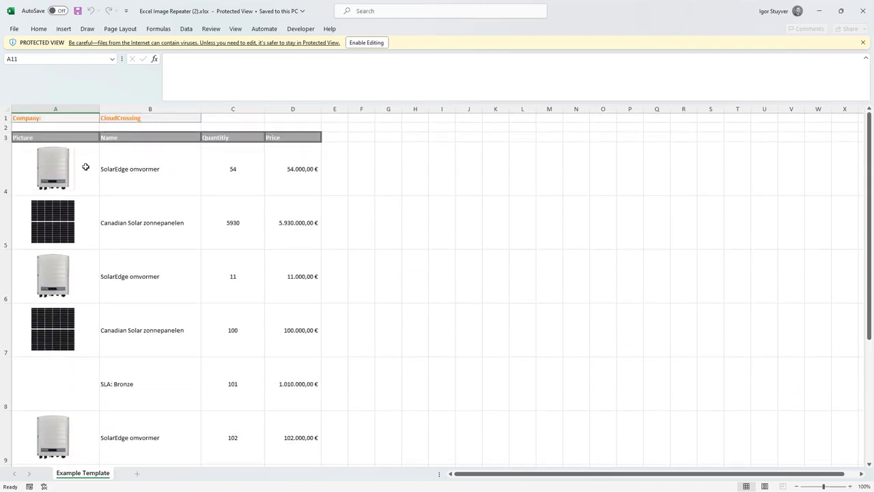